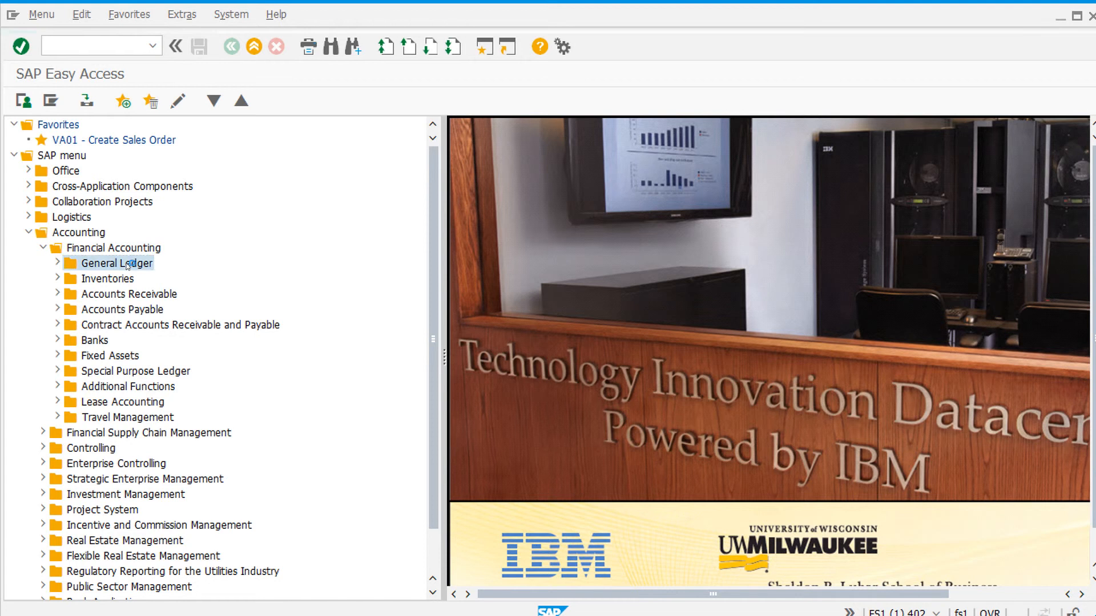
- Open the FB50 Enter G/L Account Document transaction and set the document date to 02/25/2019
double_click(119, 286)
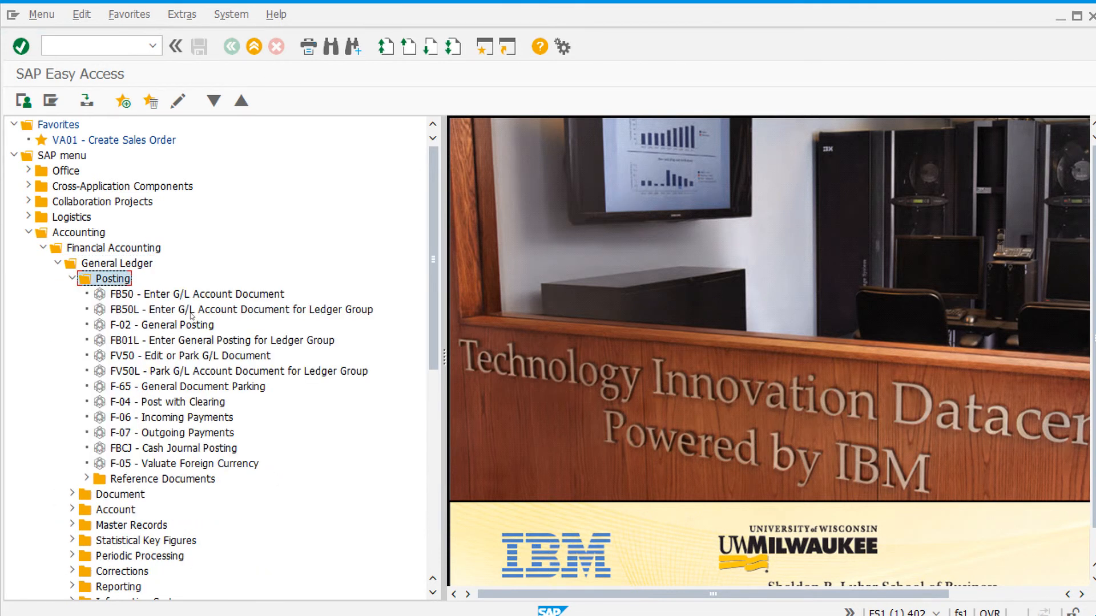
click(210, 295)
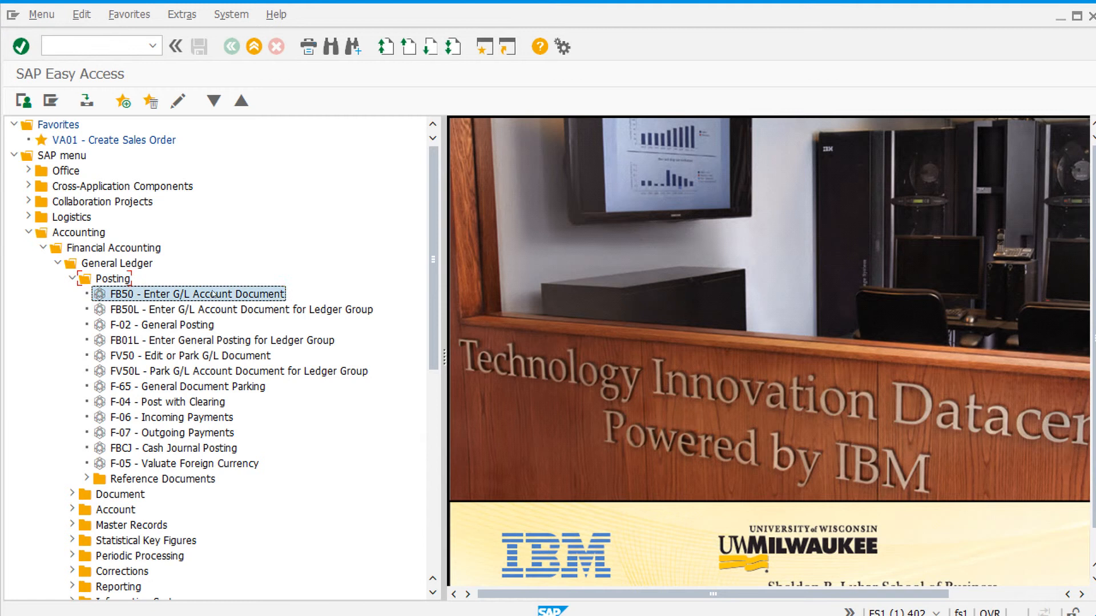
double_click(260, 294)
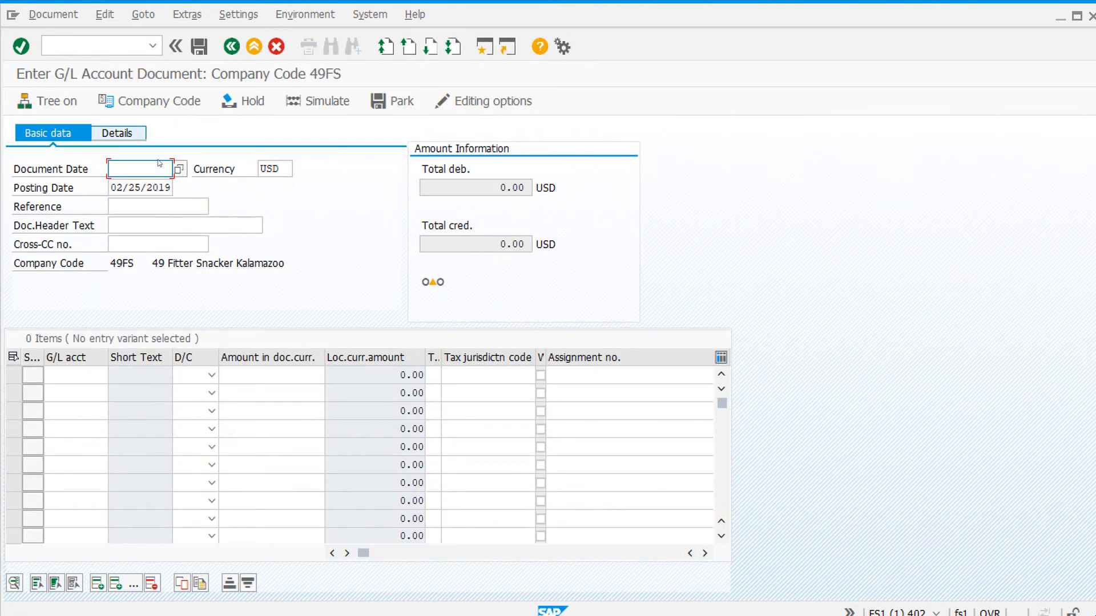
click(179, 169)
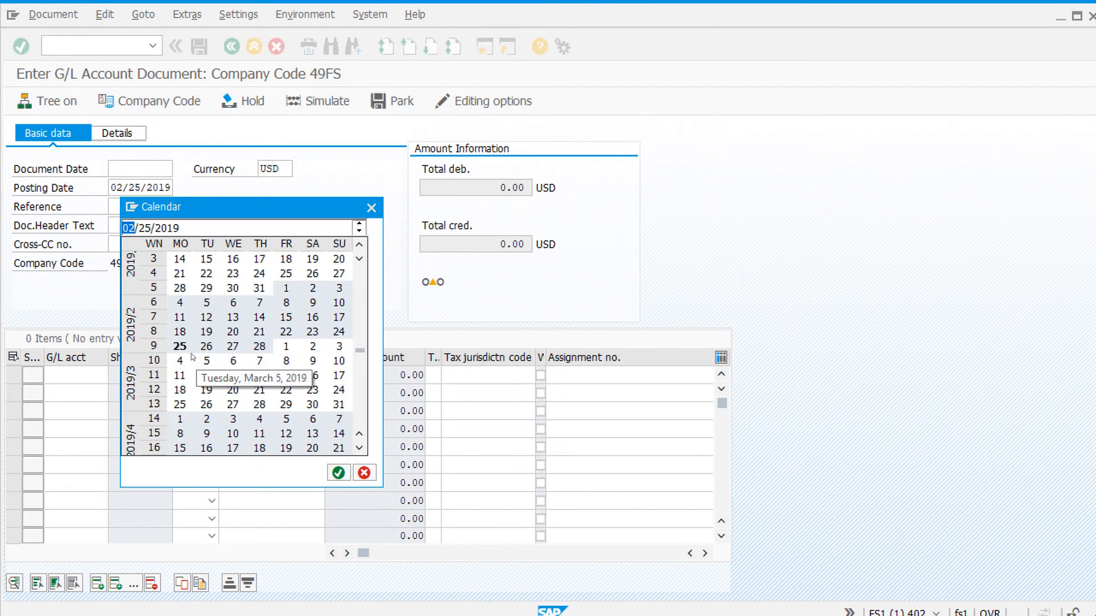
double_click(180, 346)
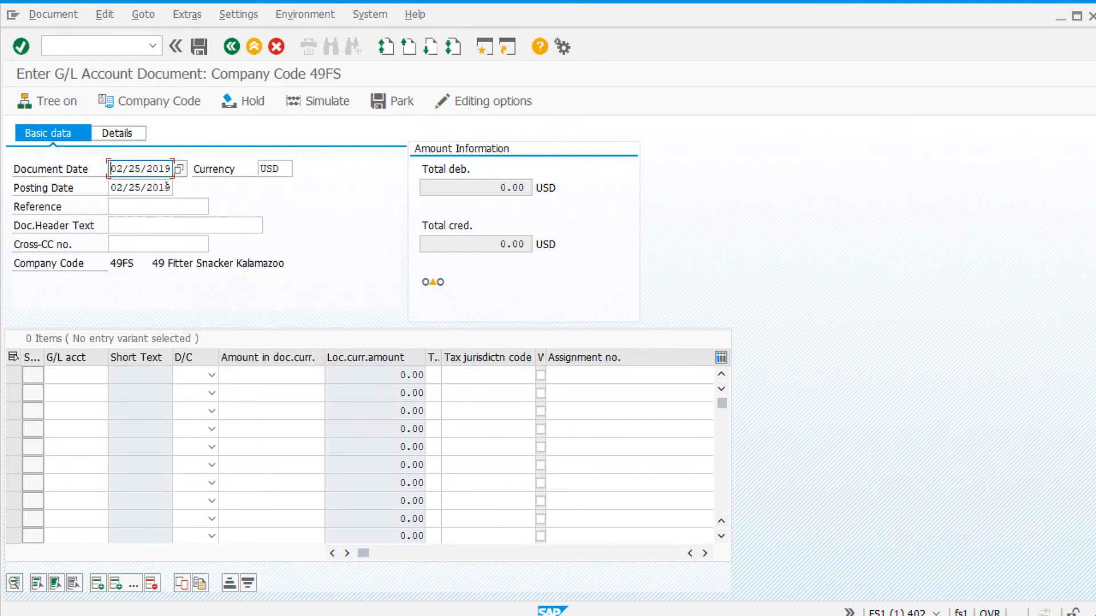
- Enter the first line item for G/L account 750000 as a debit of 10000
click(71, 375)
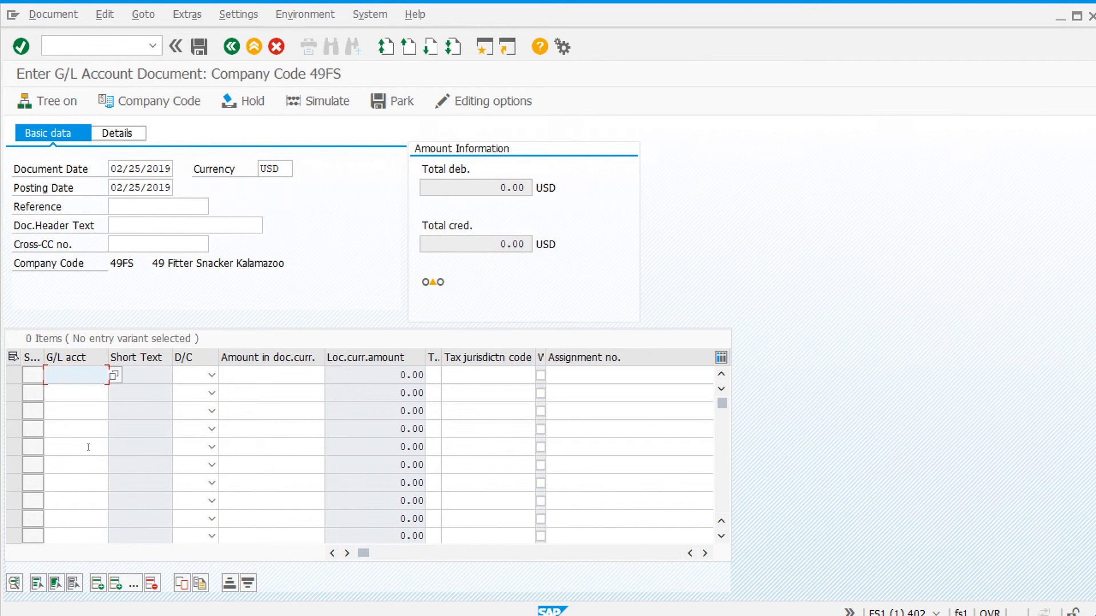
text(7)
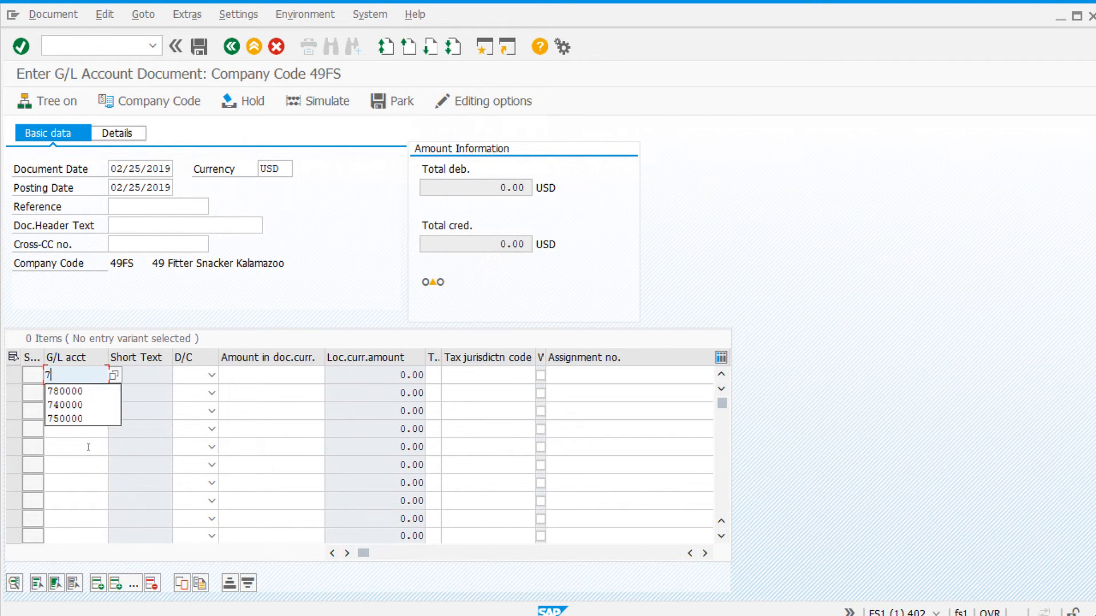
text(50000)
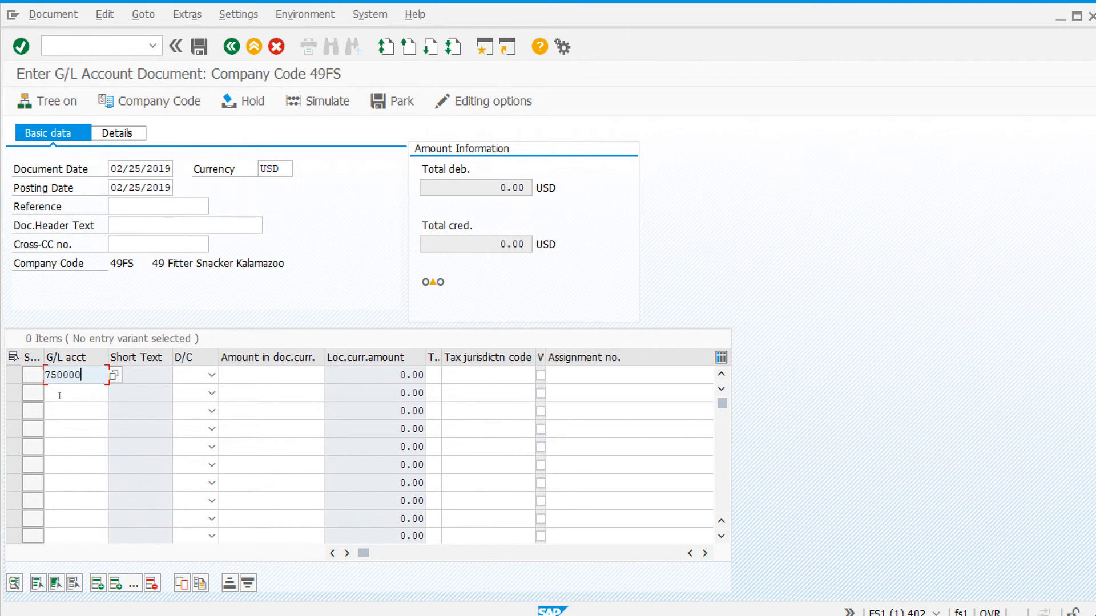
click(192, 377)
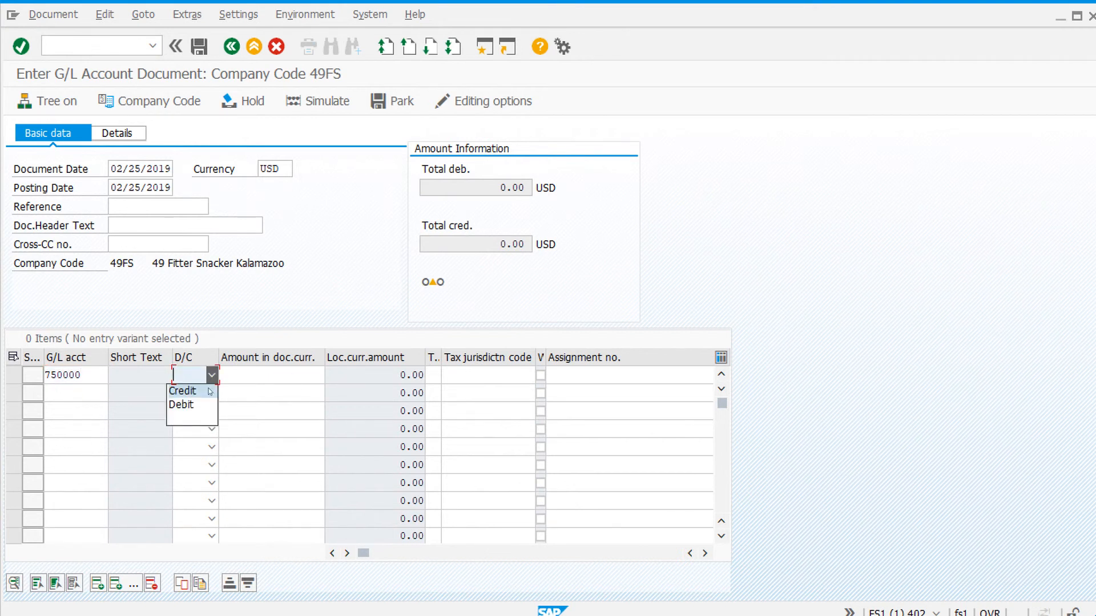
click(181, 405)
click(269, 375)
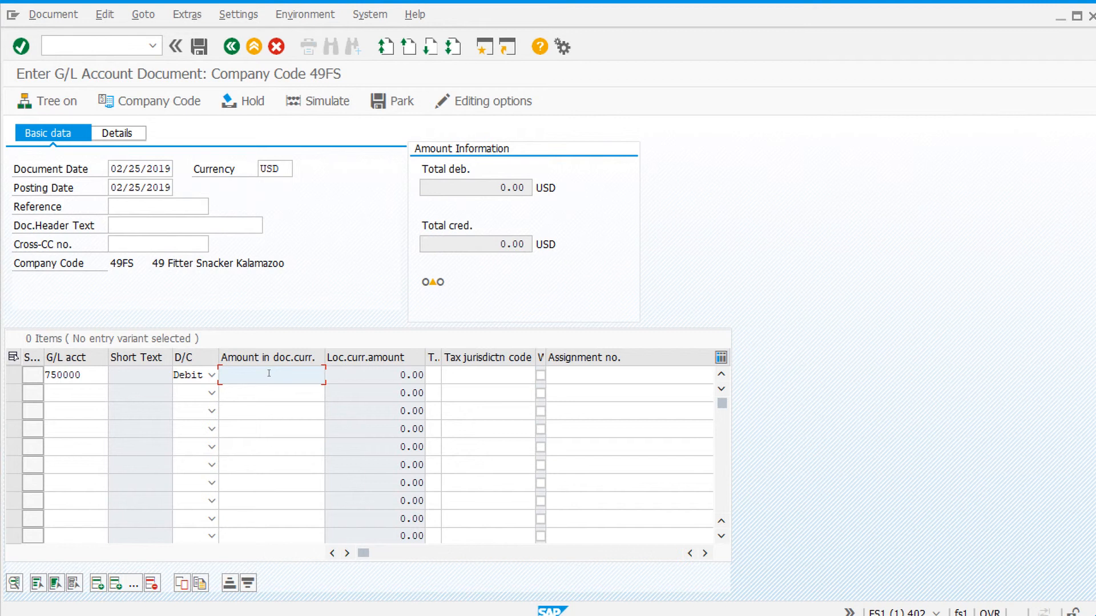
text(1)
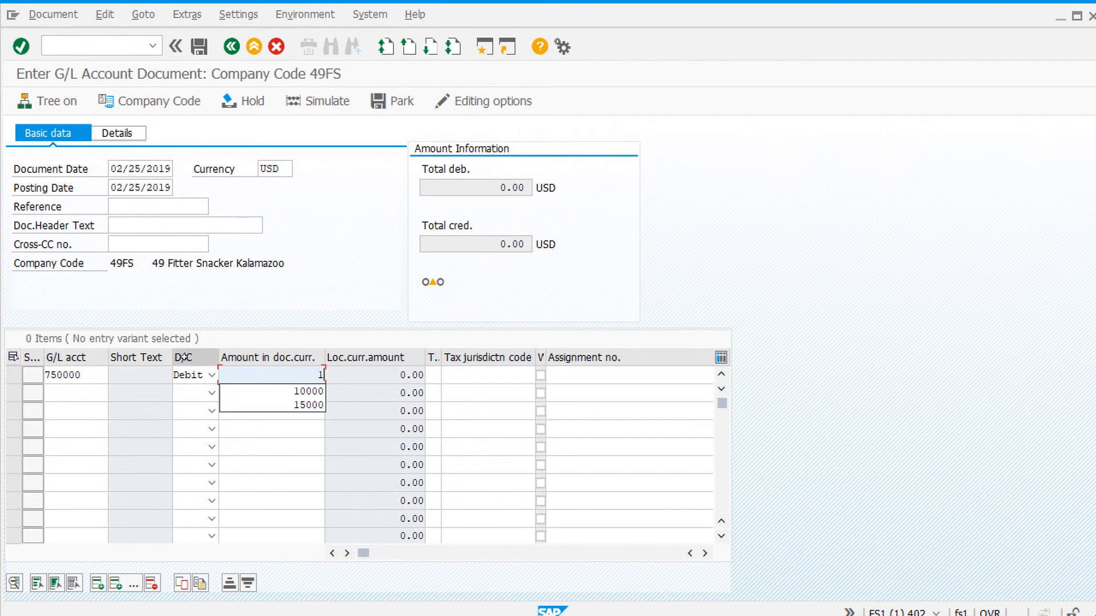
text(0000)
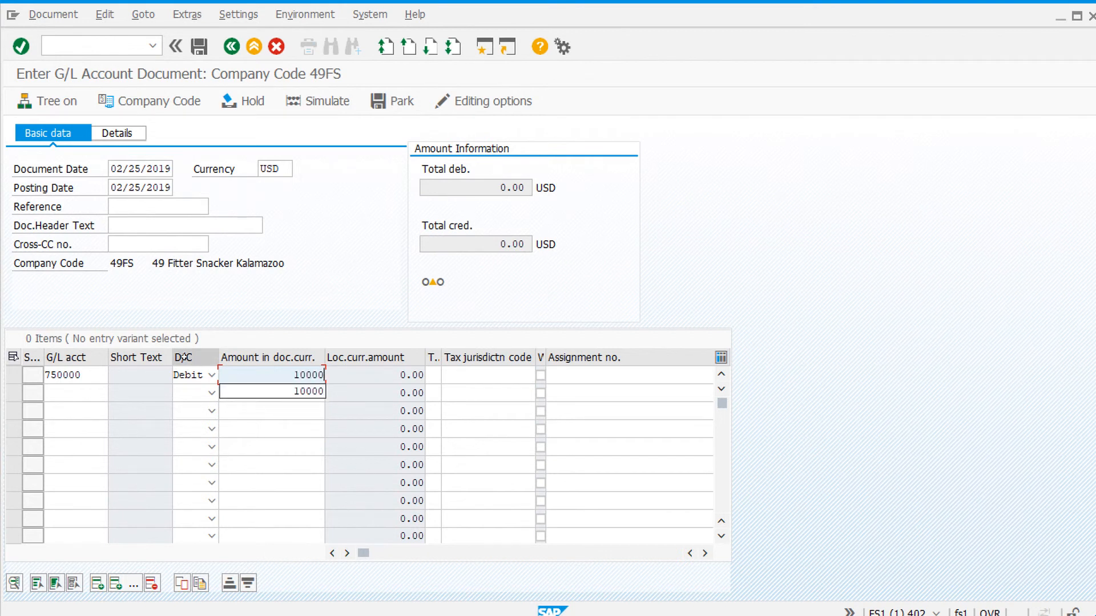
- Assign cost center A060 to the debit line item
click(706, 554)
click(706, 554)
click(706, 554)
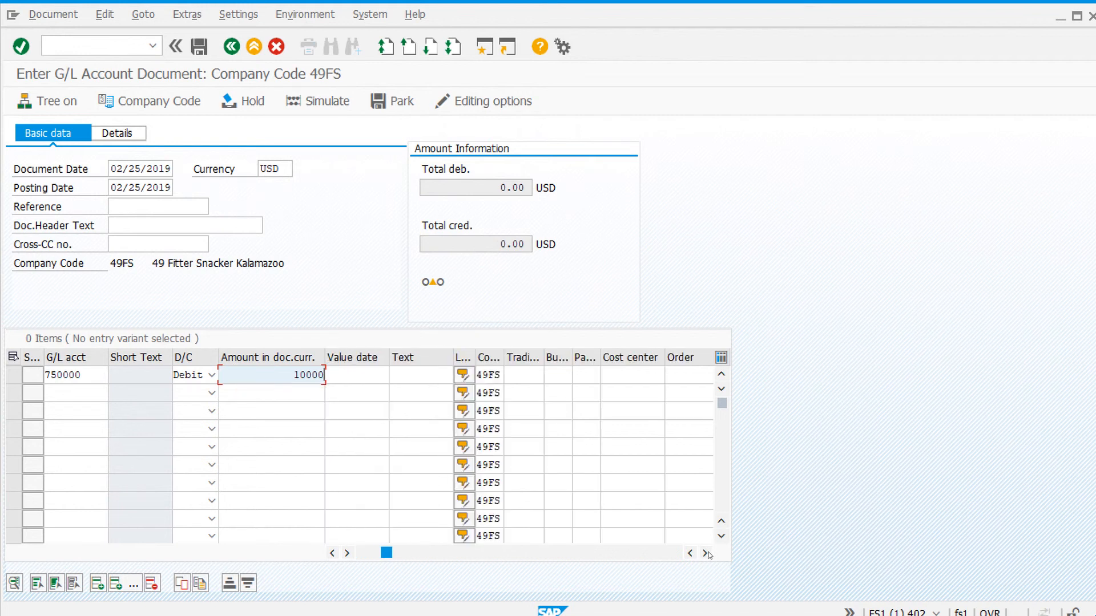
click(624, 377)
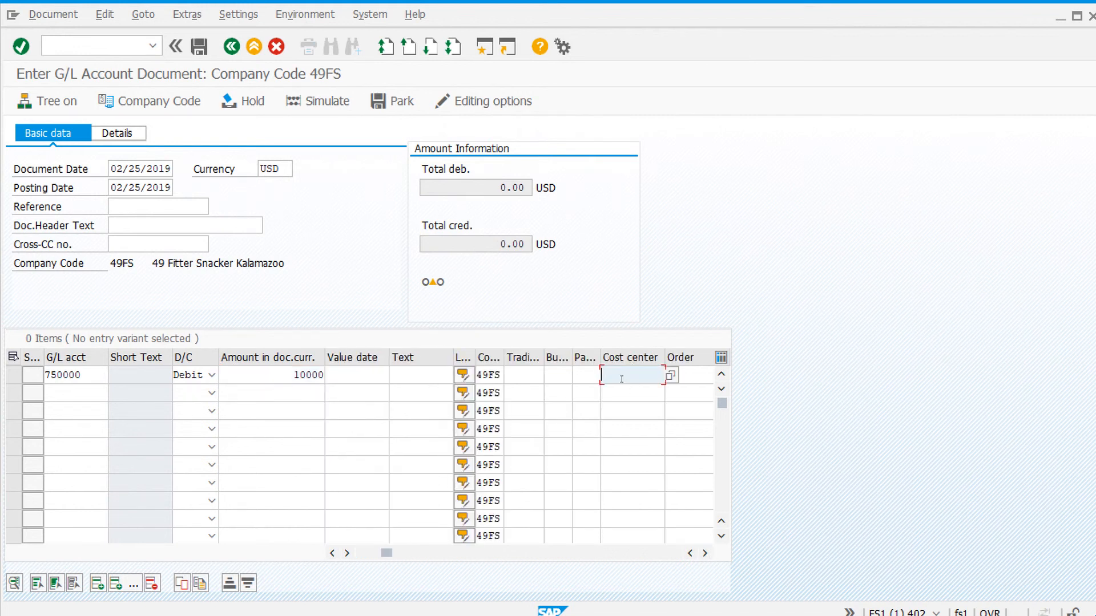
text(A0)
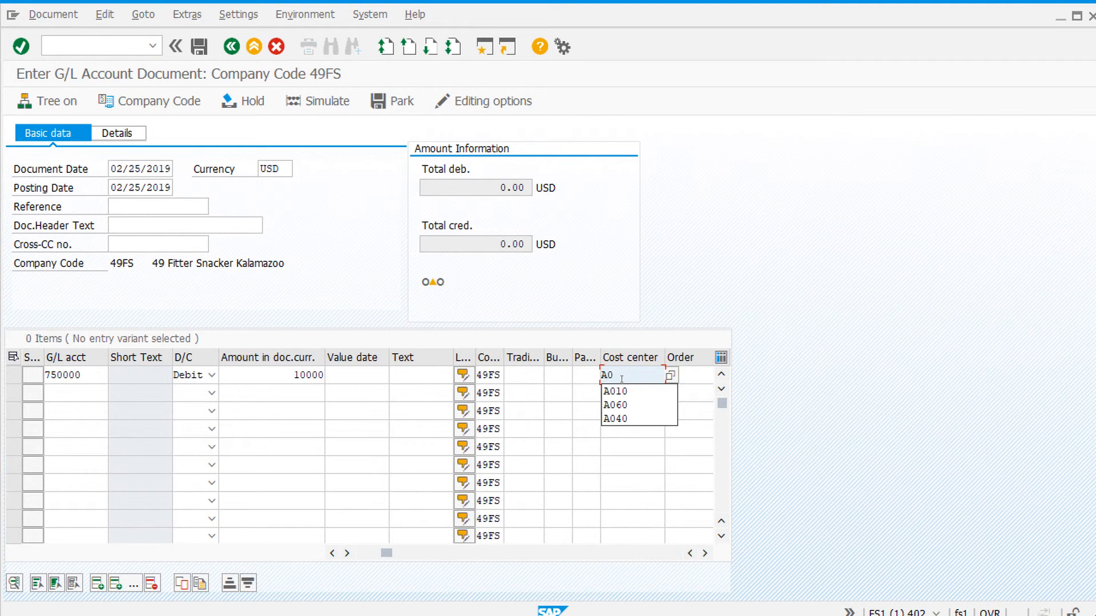
text(60)
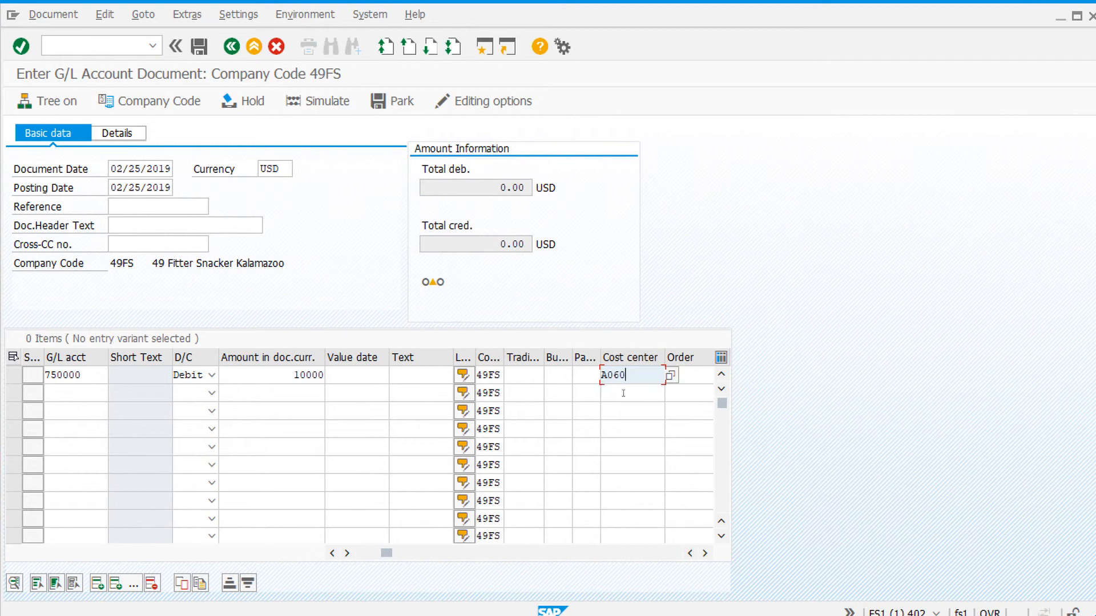
- Enter a second line item for G/L account 100000 as a credit of 10000 and validate both entries
click(66, 392)
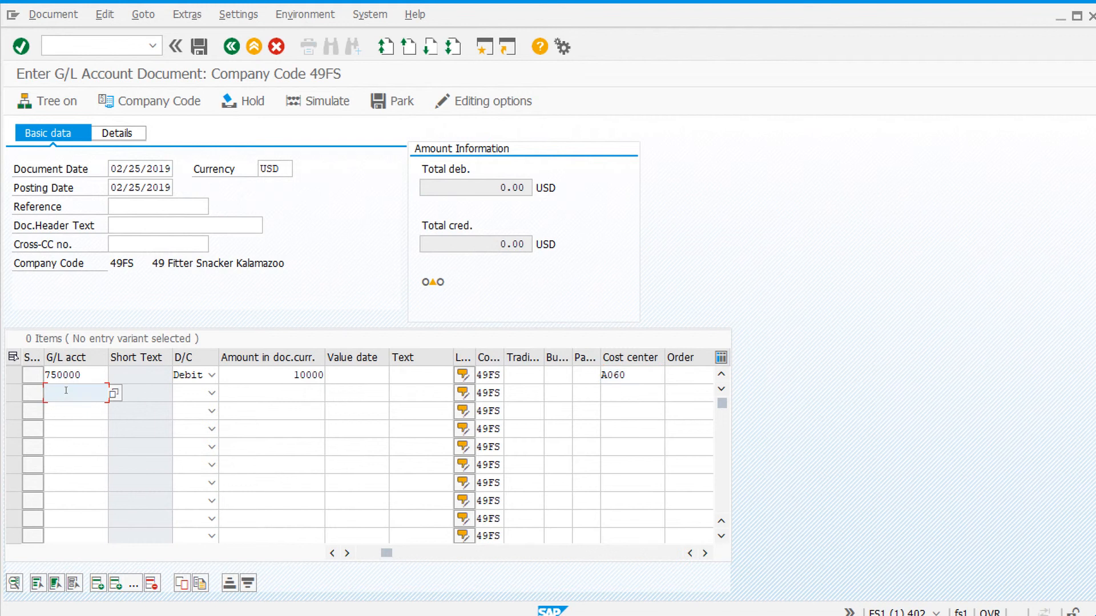
text(100)
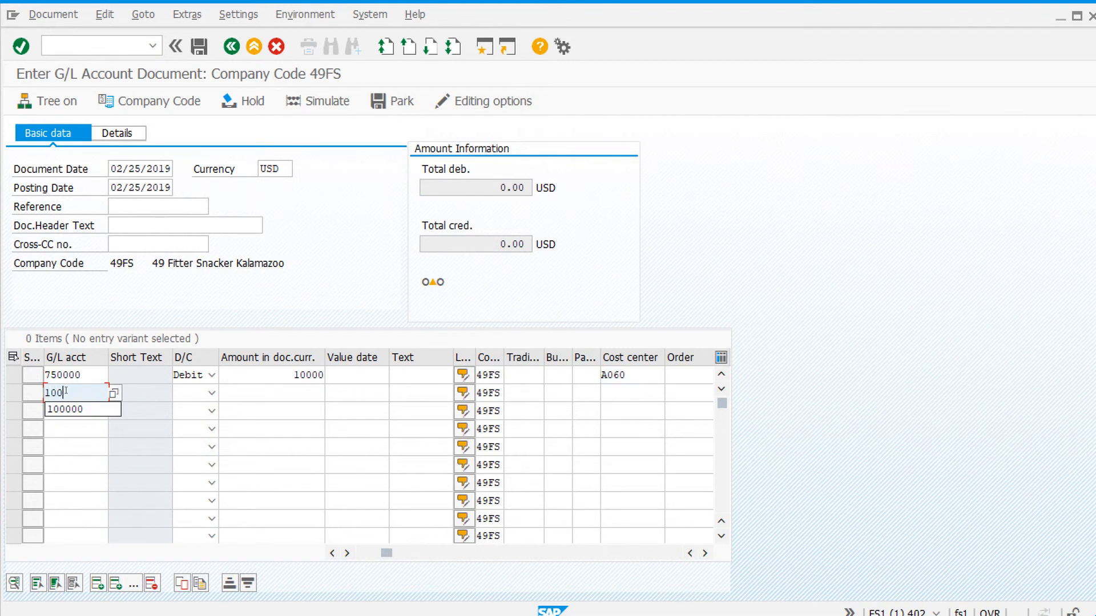
text(000)
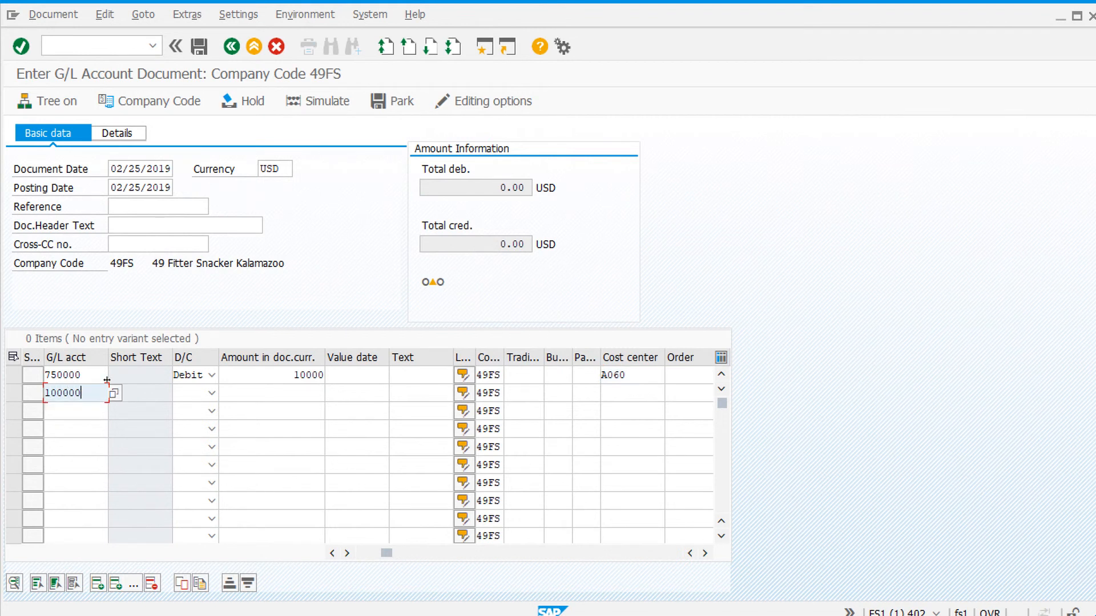
click(211, 393)
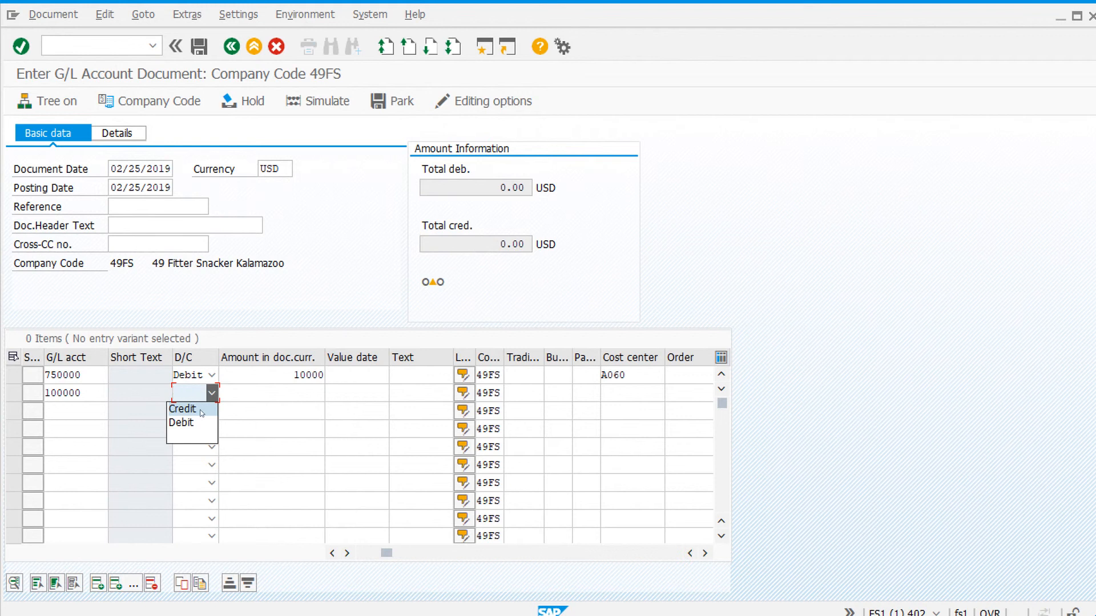
click(202, 411)
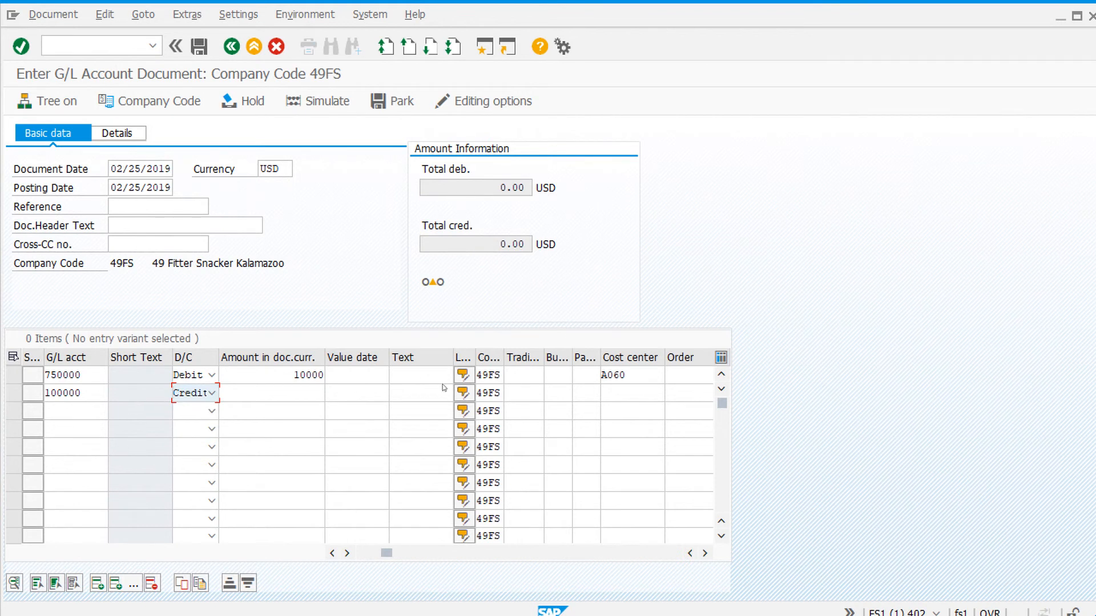
click(303, 391)
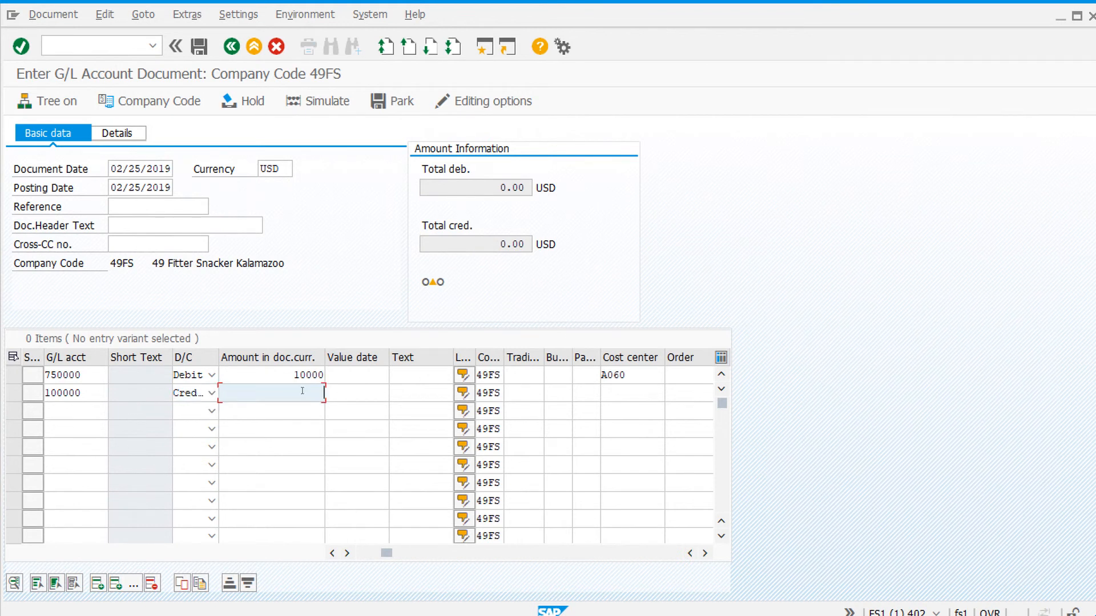
text(10000)
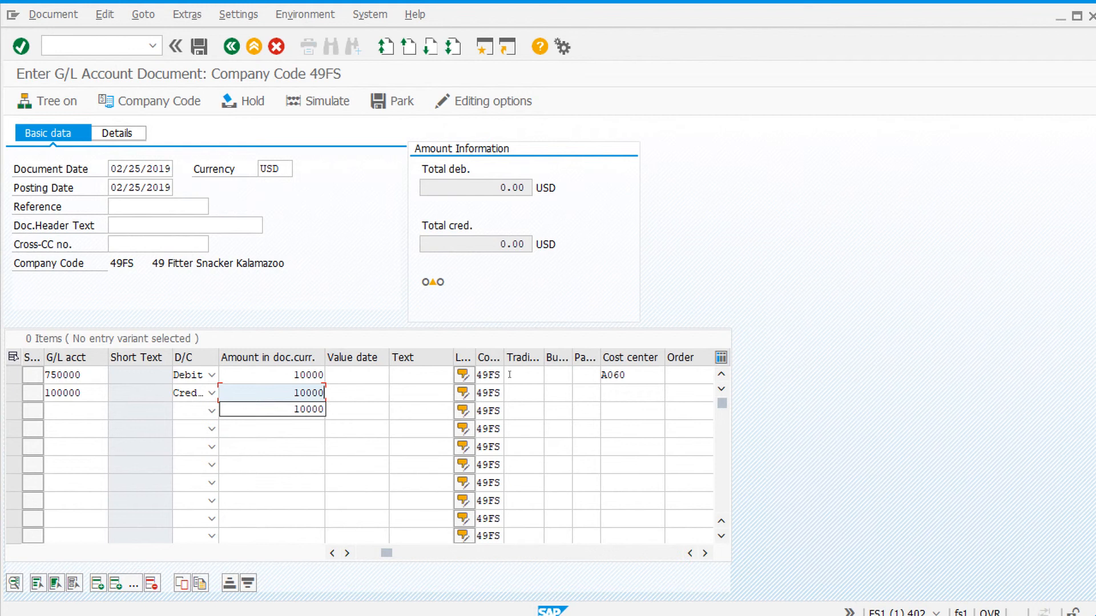
click(26, 53)
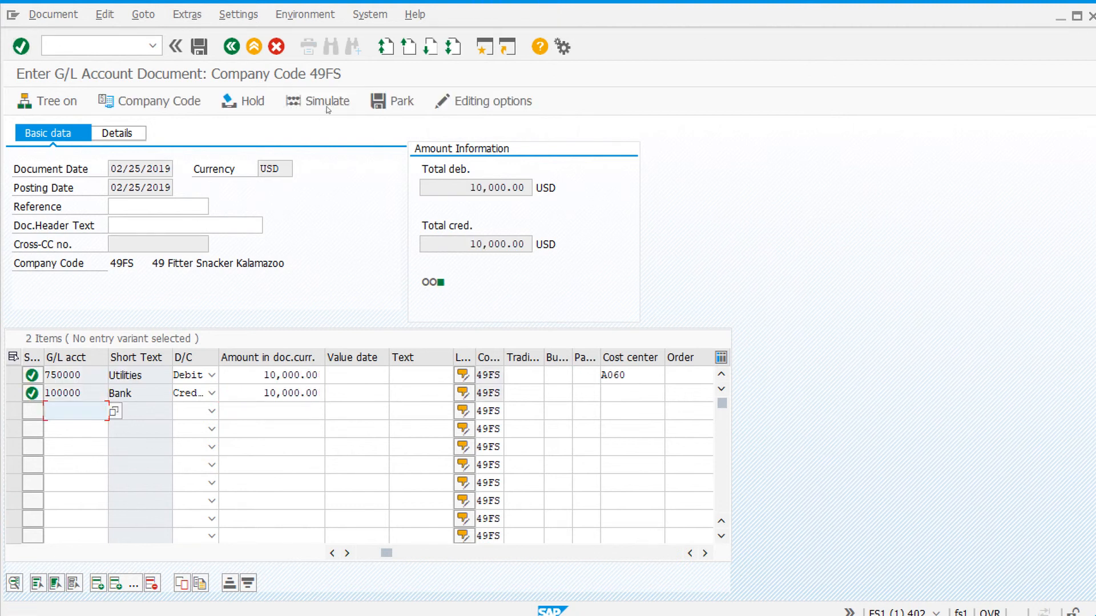
- Simulate and post the G/L account document, leaving document entry for the SAP Easy Access screen
click(319, 101)
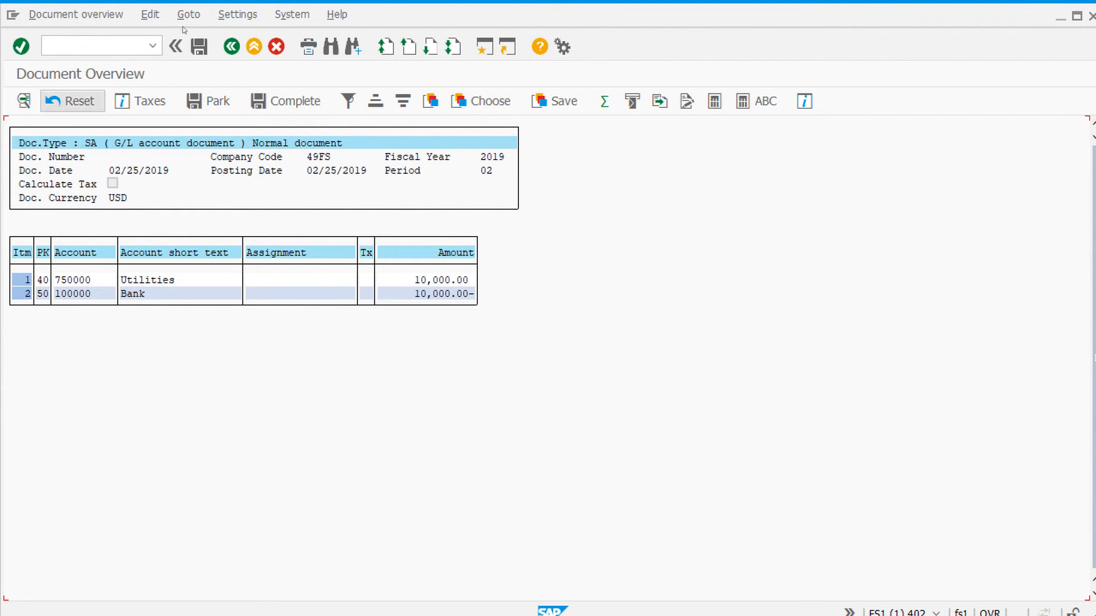
click(200, 47)
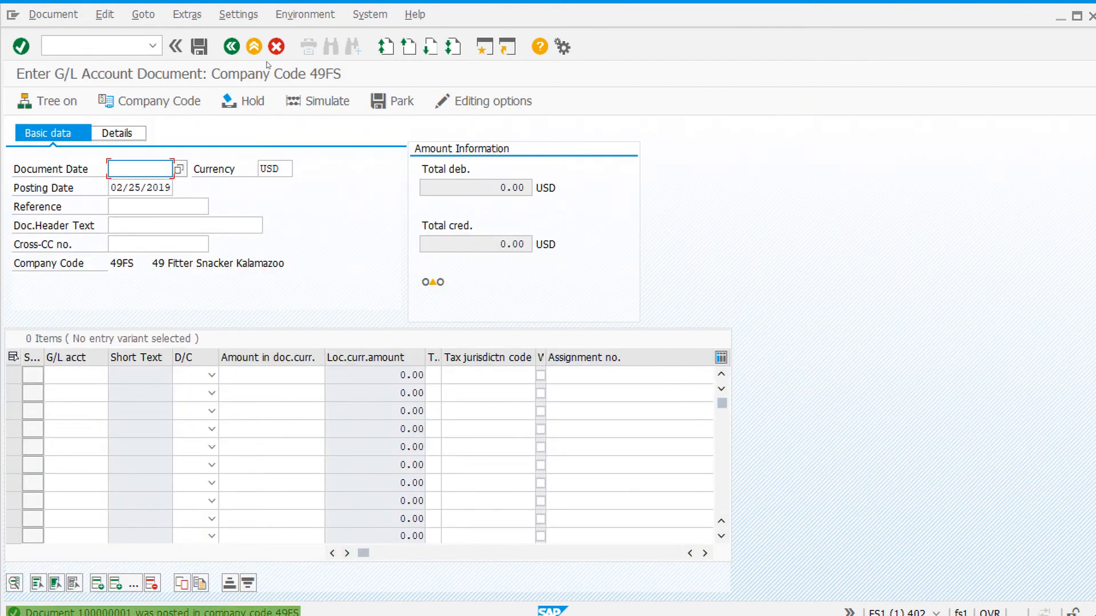
click(254, 47)
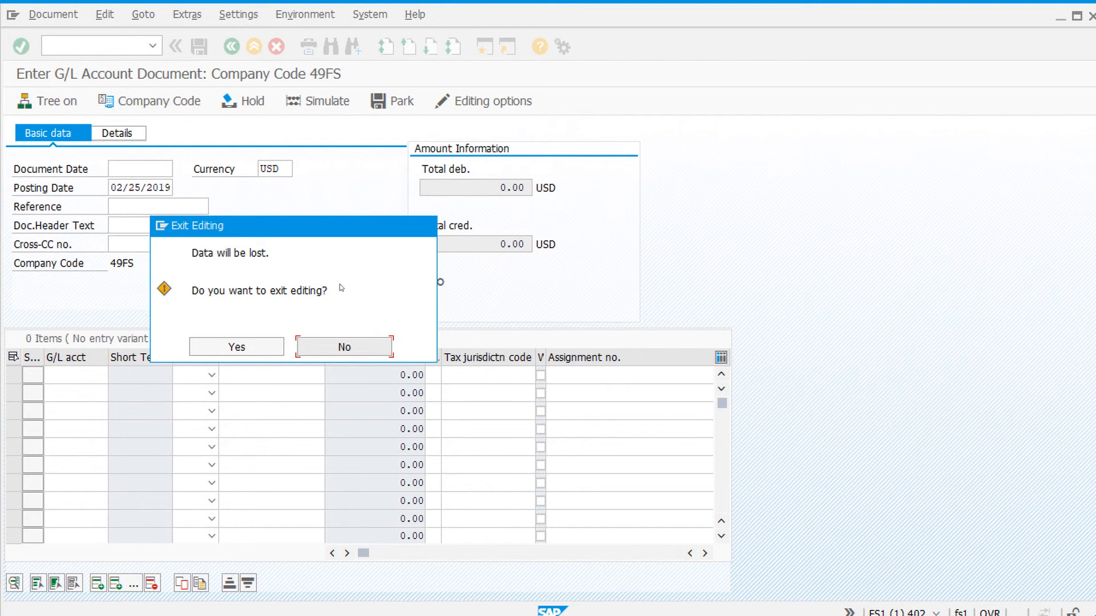
click(237, 347)
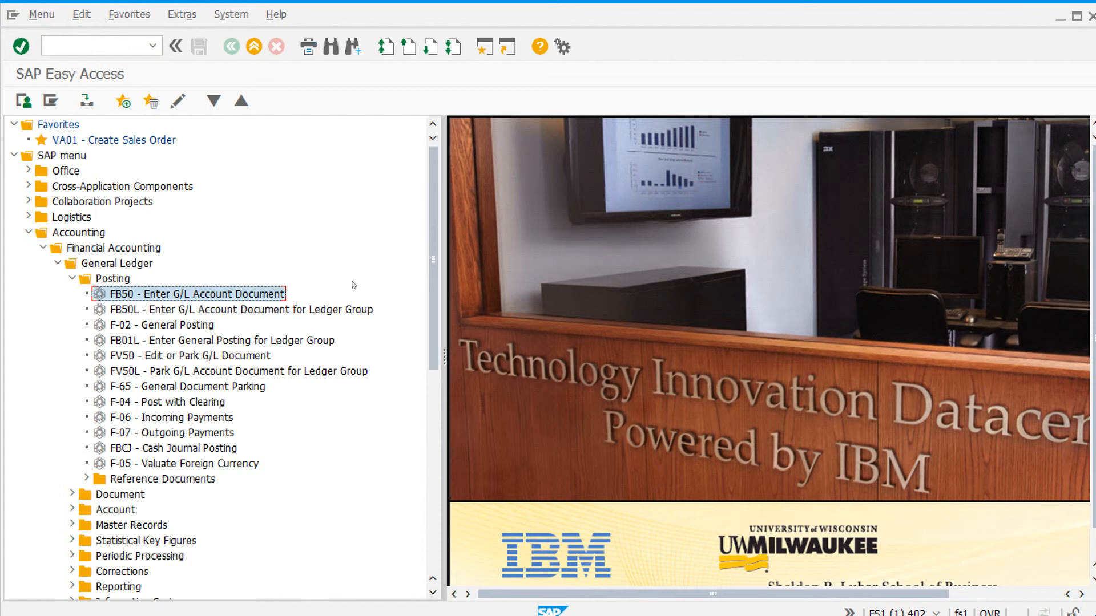
- Open the actual assessment transaction under the period-end closing allocations of Cost Center Accounting in Controlling
click(86, 233)
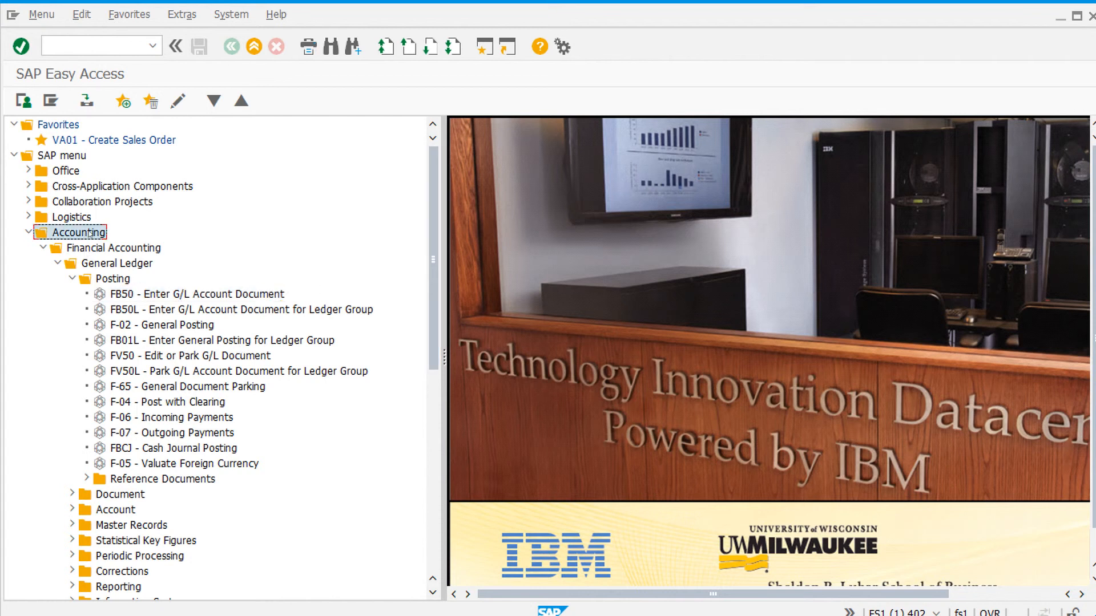
click(42, 248)
double_click(98, 278)
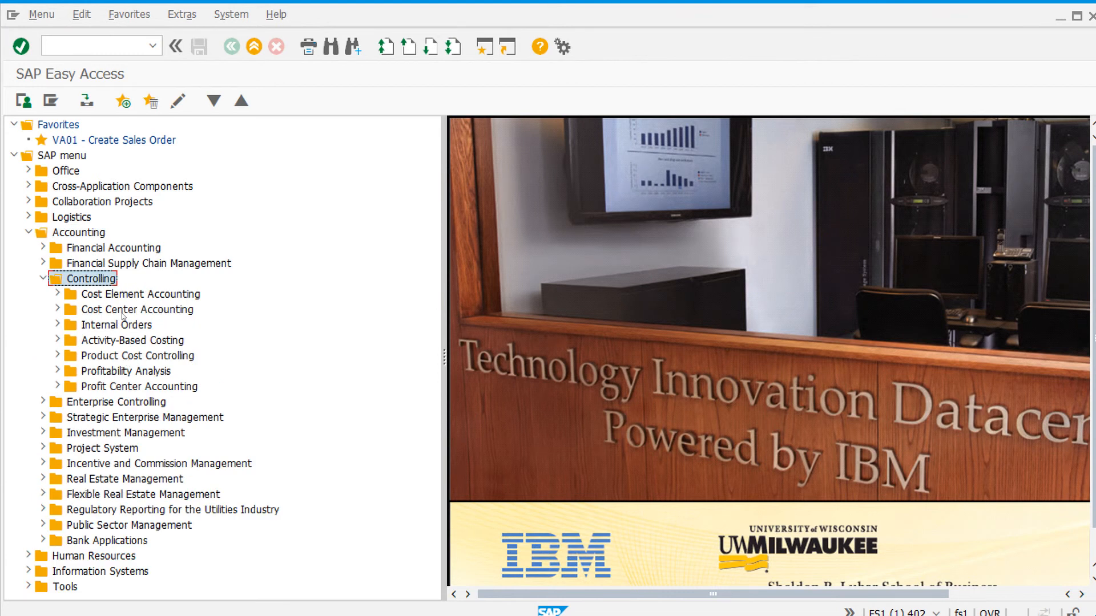
double_click(129, 312)
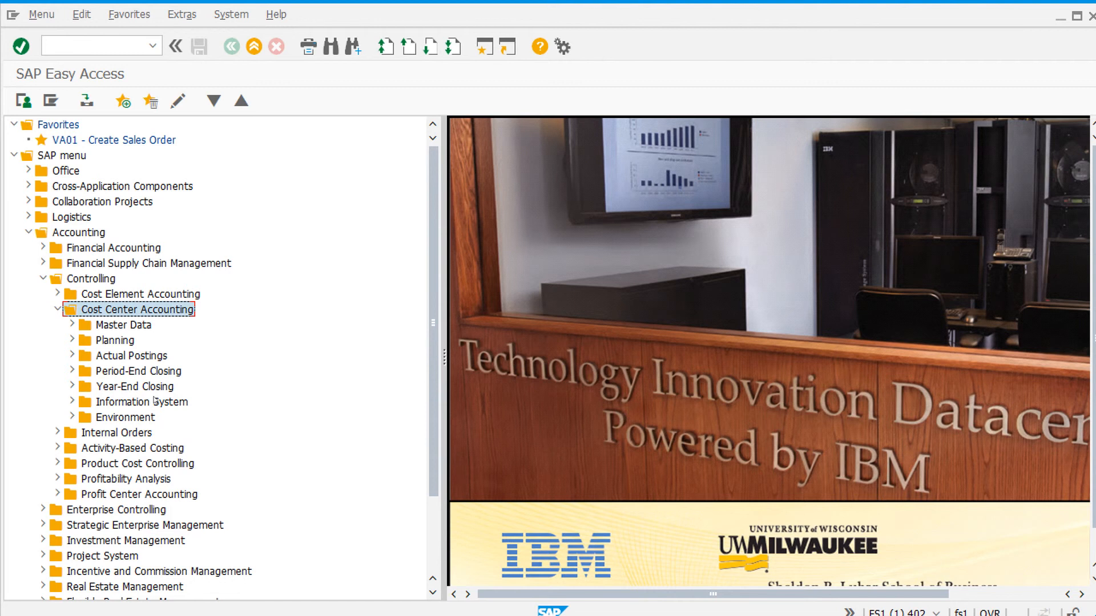
double_click(160, 372)
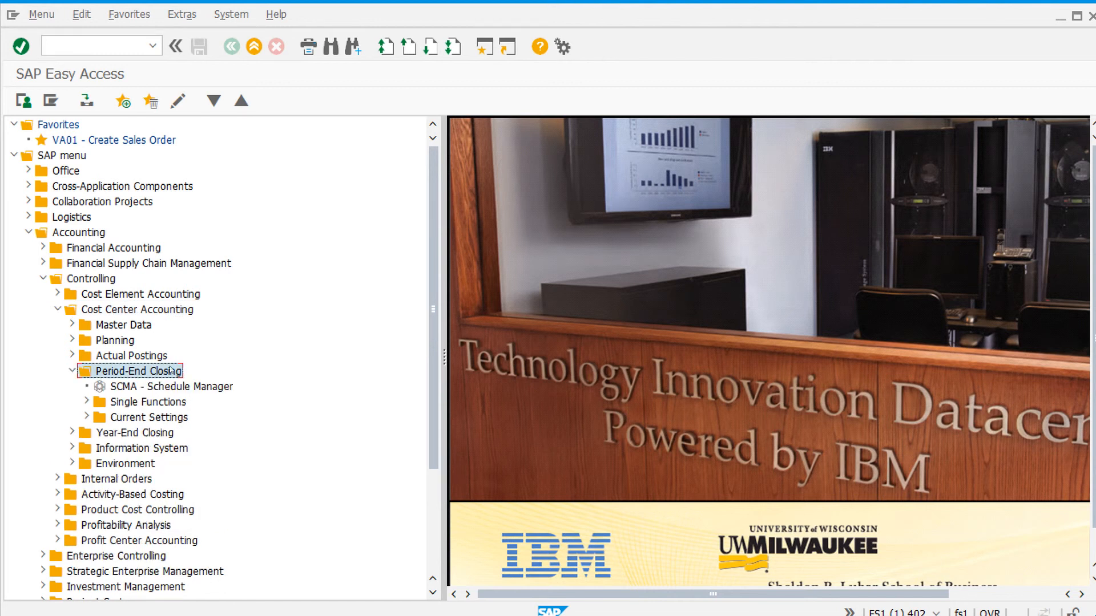
double_click(177, 404)
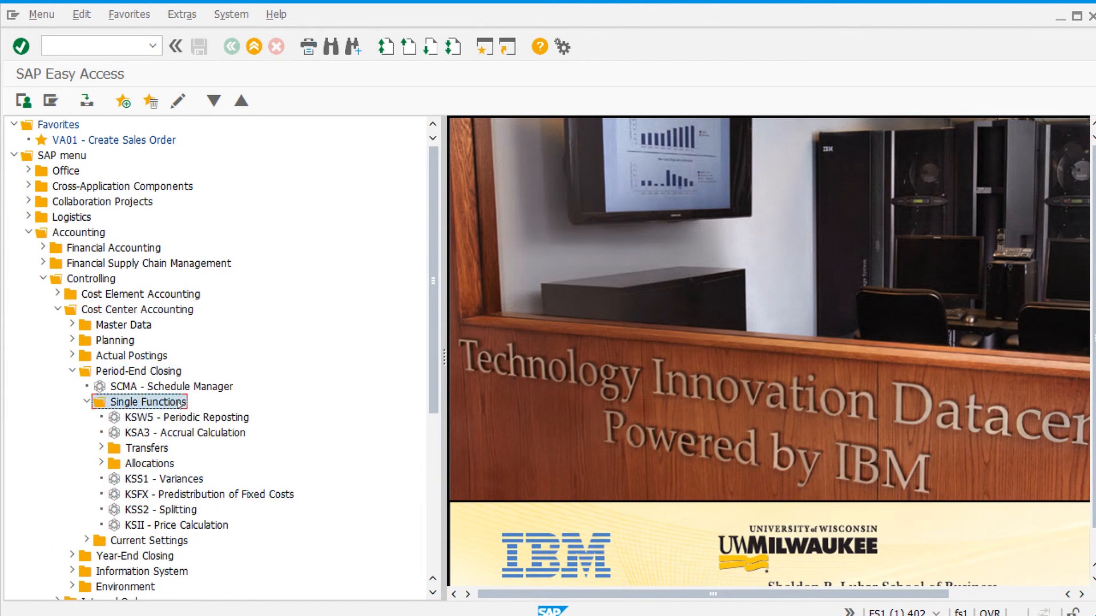
double_click(149, 464)
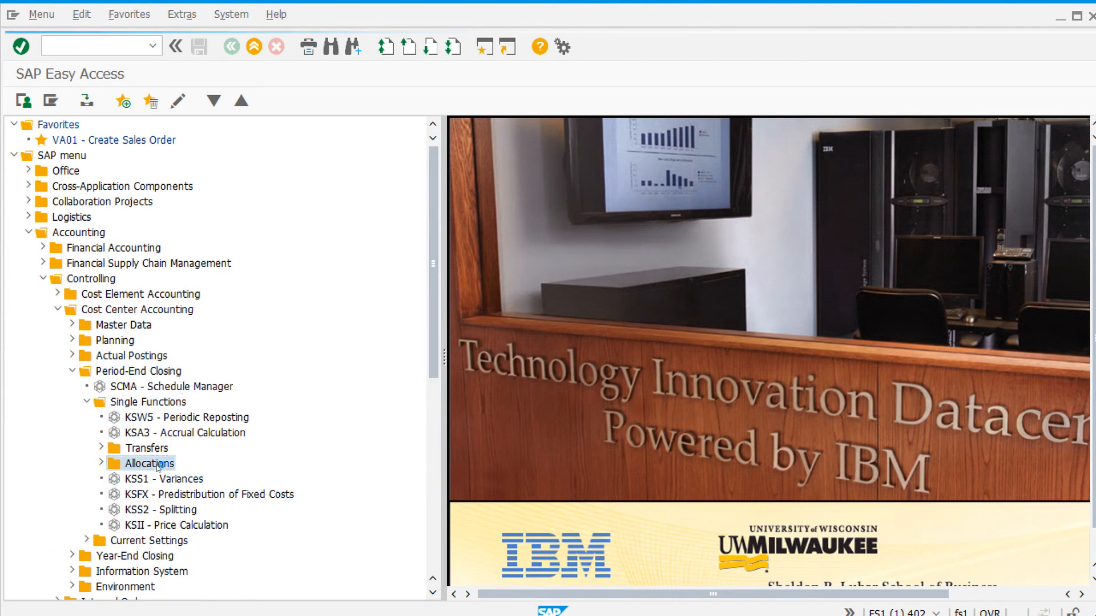
double_click(215, 526)
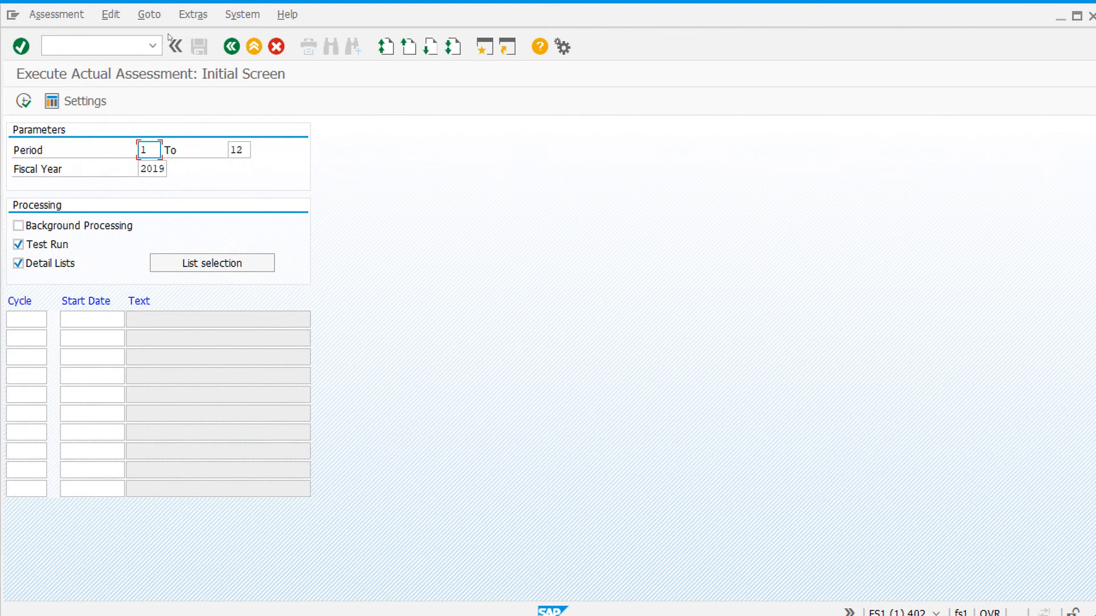
click(196, 16)
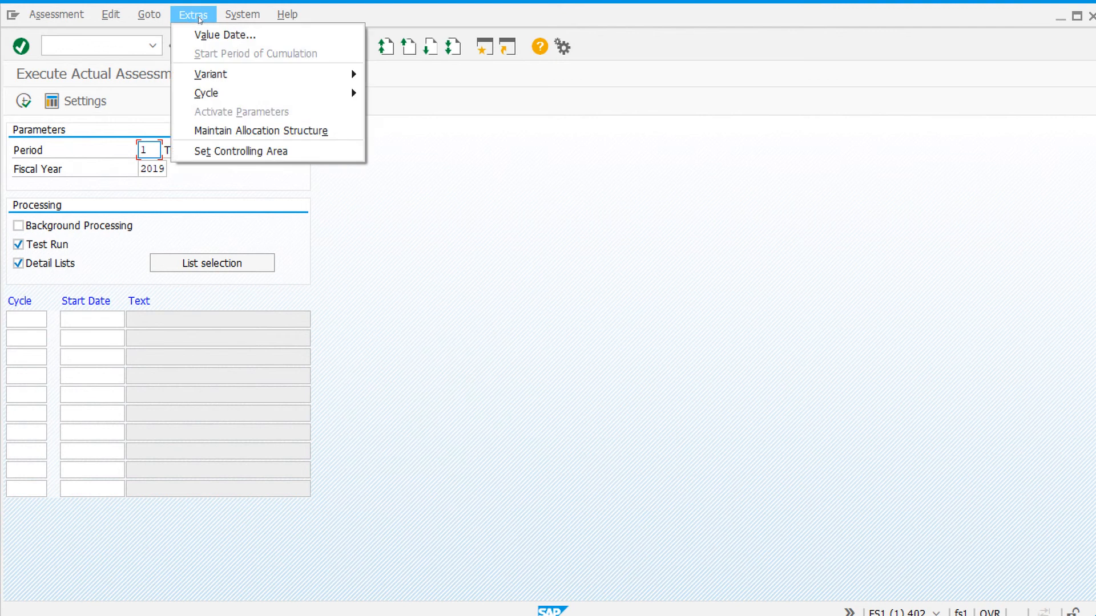
click(577, 286)
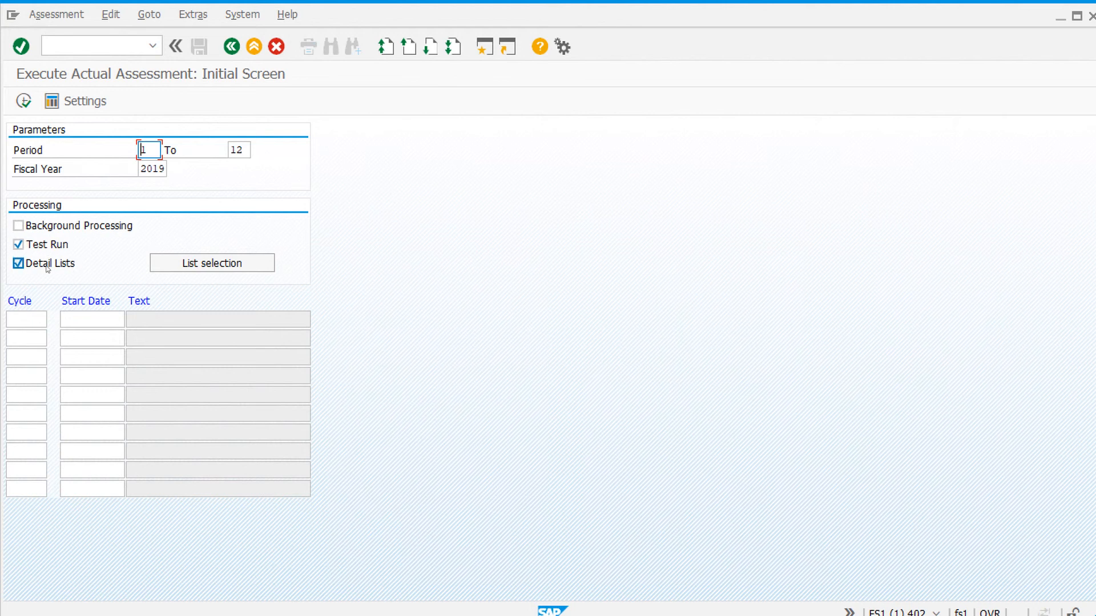
- Create an actual assessment cycle 49ASSM with start date 01/01/2019
click(190, 12)
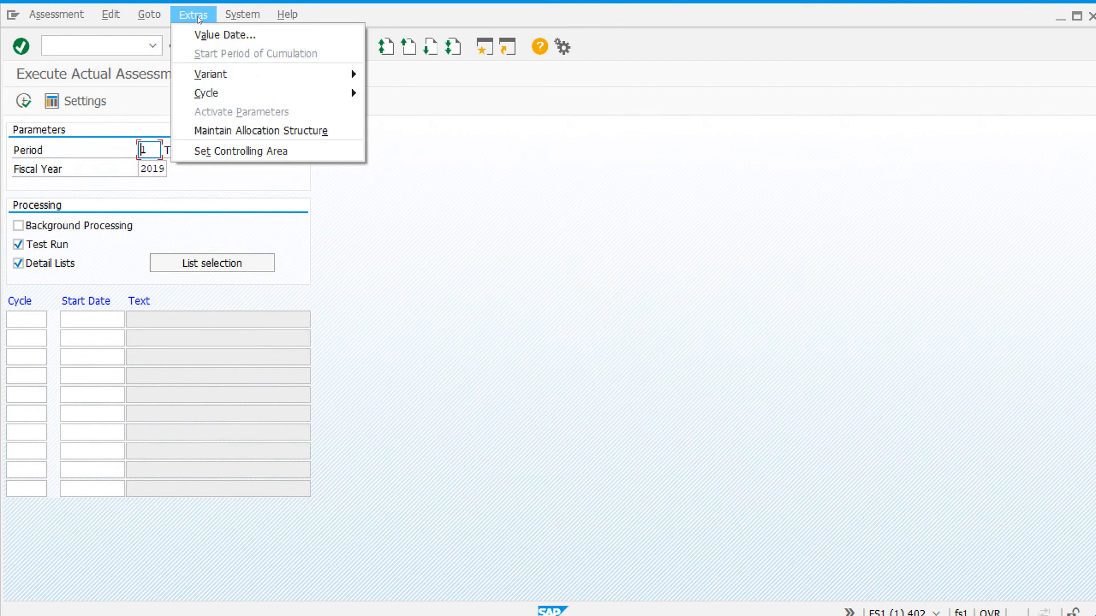
mouse_move(233, 97)
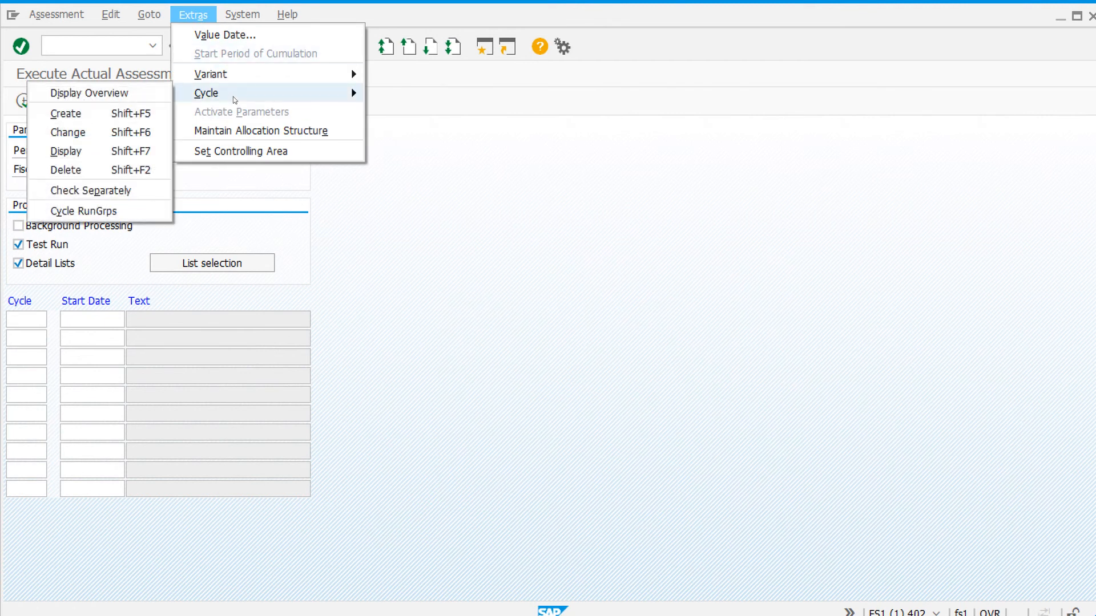
click(108, 114)
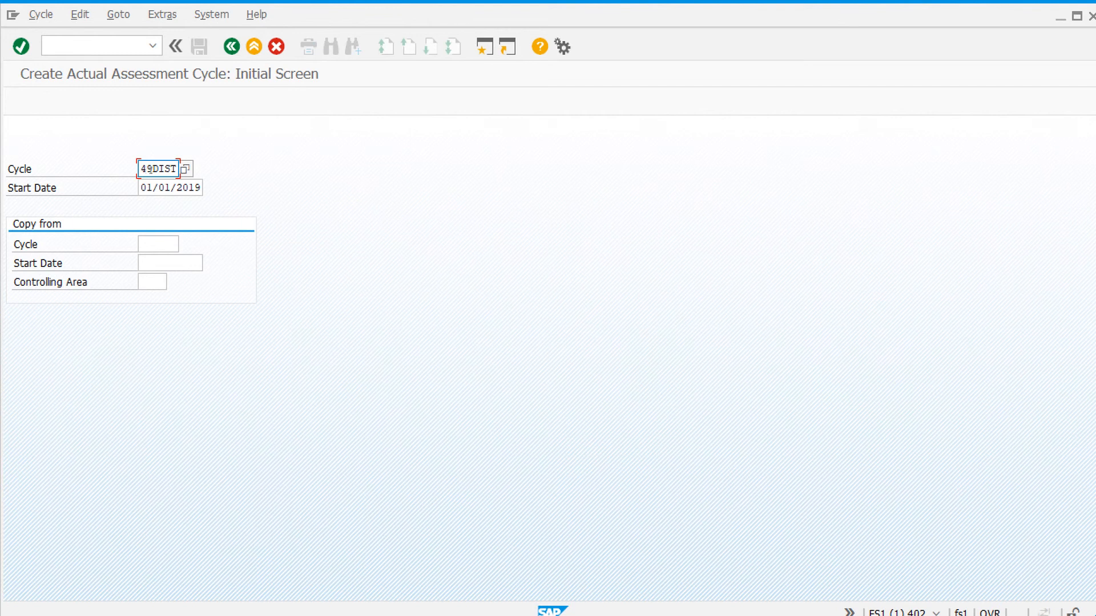
drag(150, 169, 177, 169)
text(ASSM)
click(159, 189)
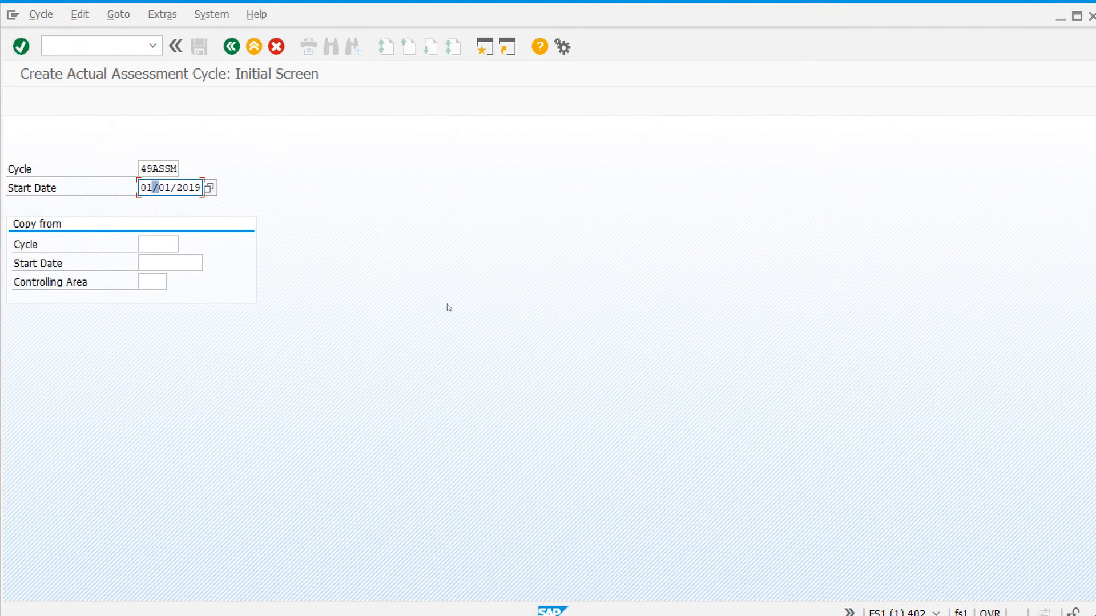
click(23, 49)
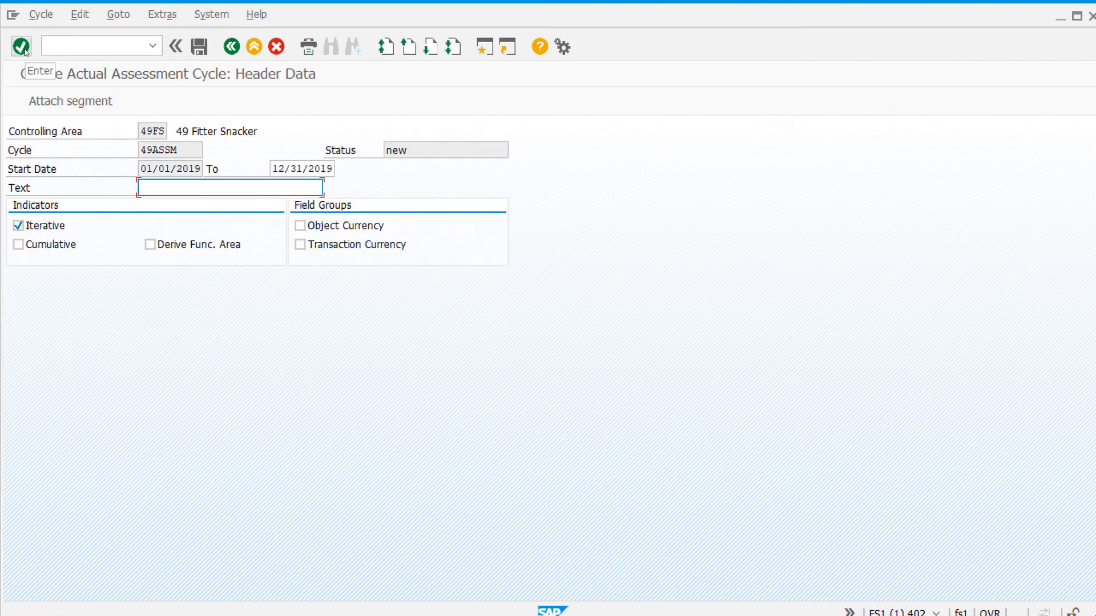
- Describe the cycle as Monthly Assessments in its header data and turn off the Iterative indicator
click(159, 132)
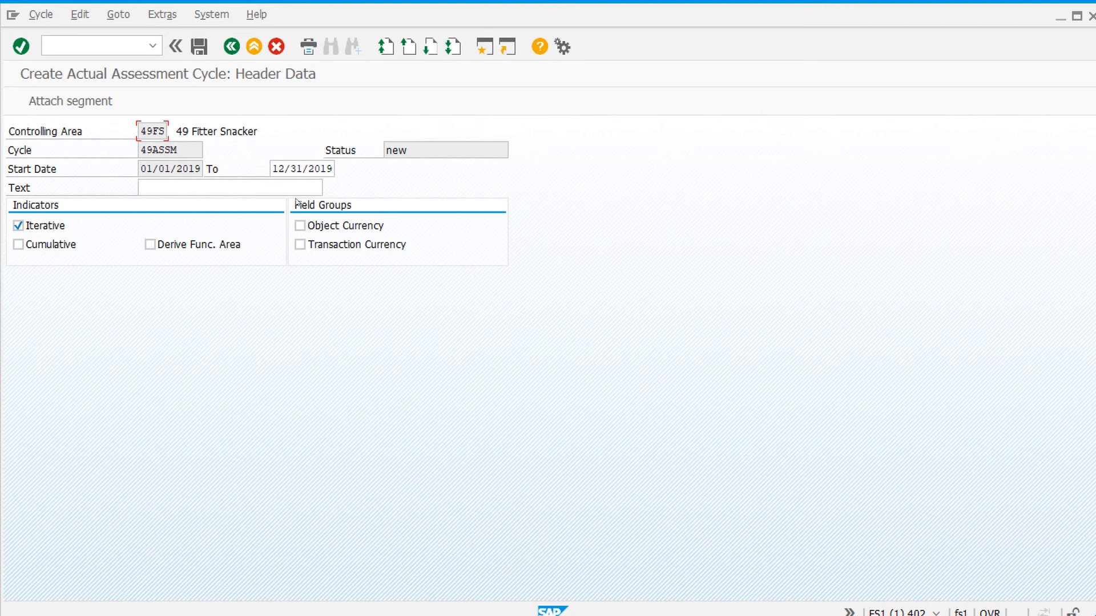
click(229, 189)
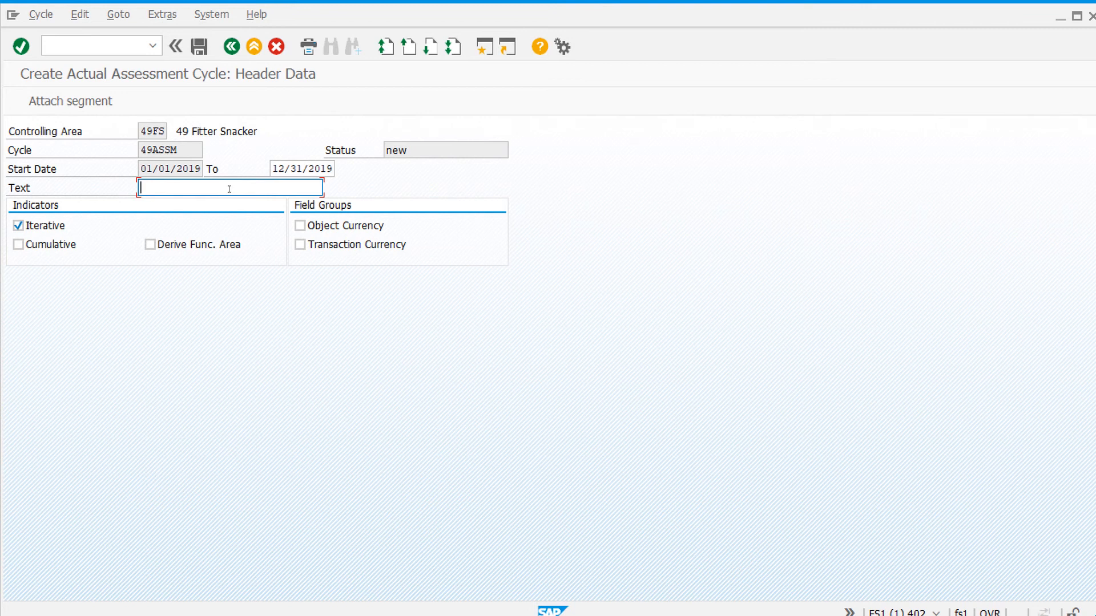
text(Mon)
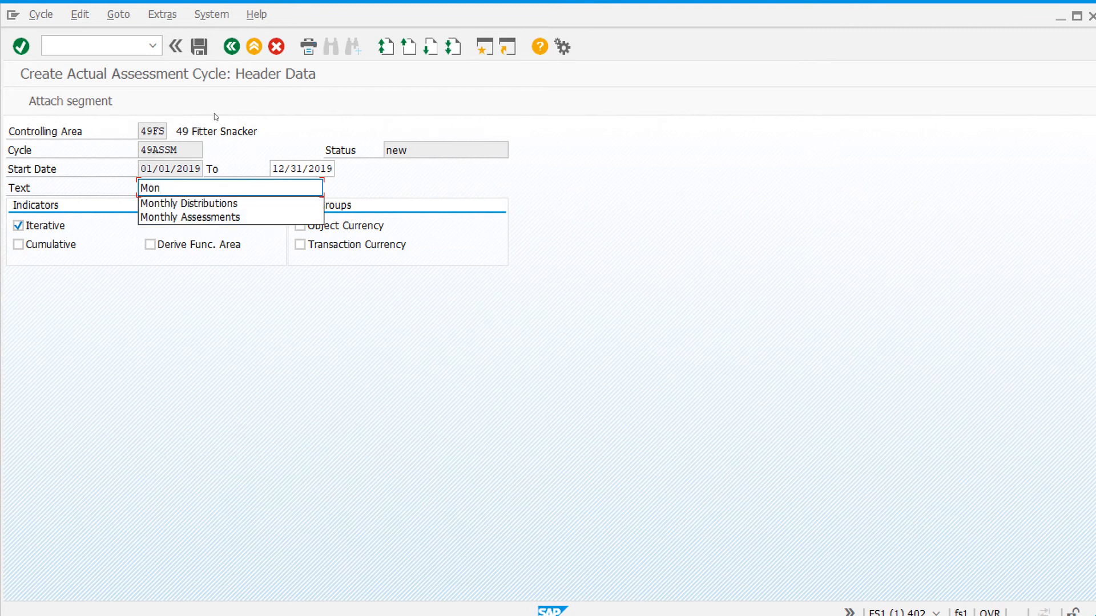
click(232, 217)
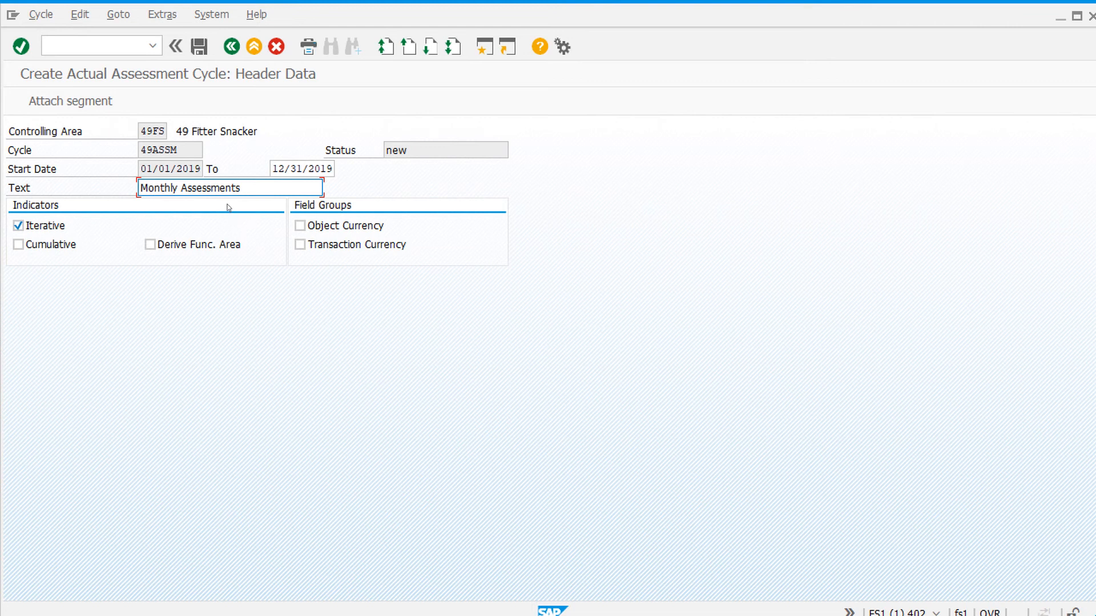
click(18, 225)
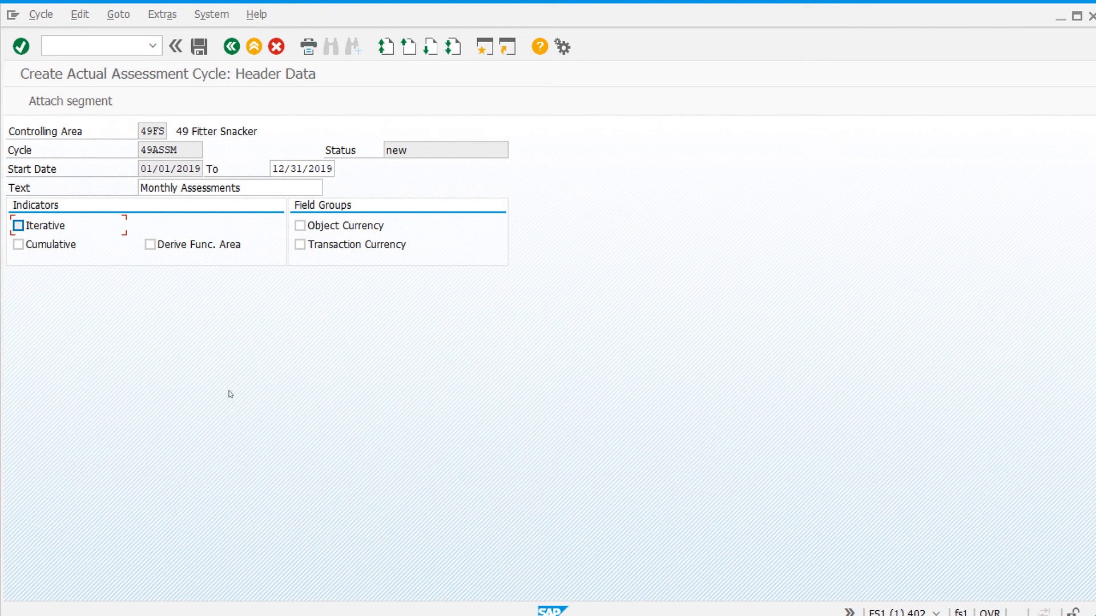
- Attach a segment named UTILITIES to the cycle with the description Assessment of Utilities
click(80, 102)
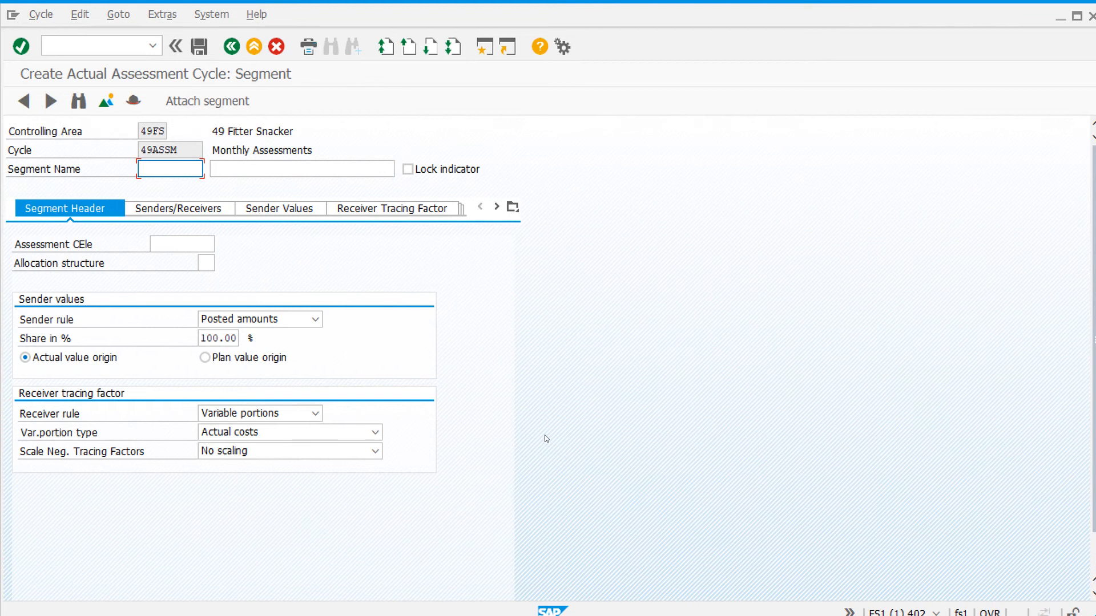
text(UTI)
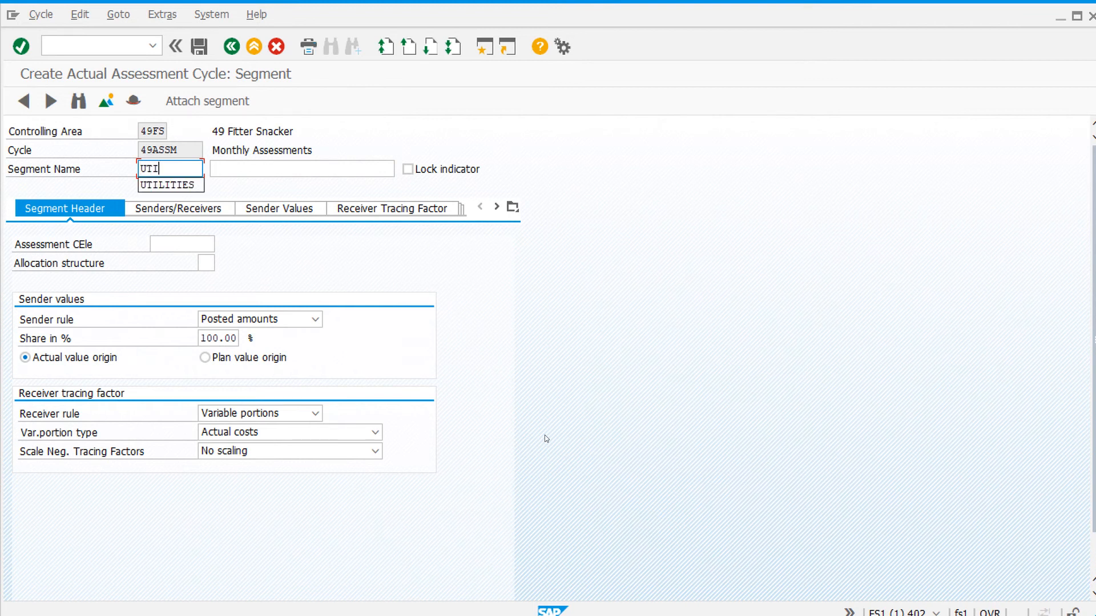
click(171, 186)
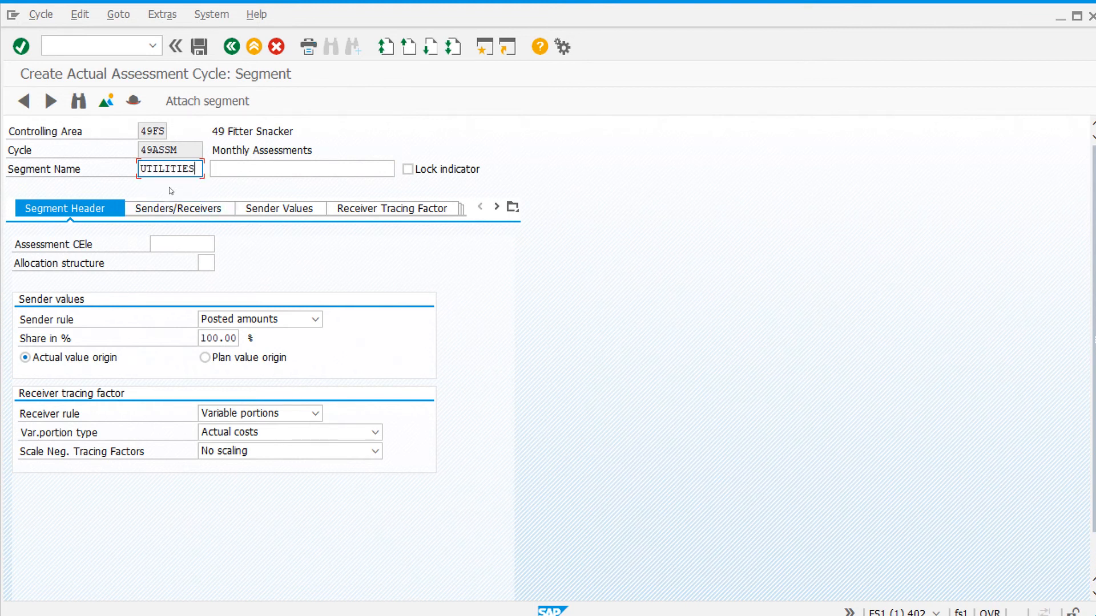
click(288, 166)
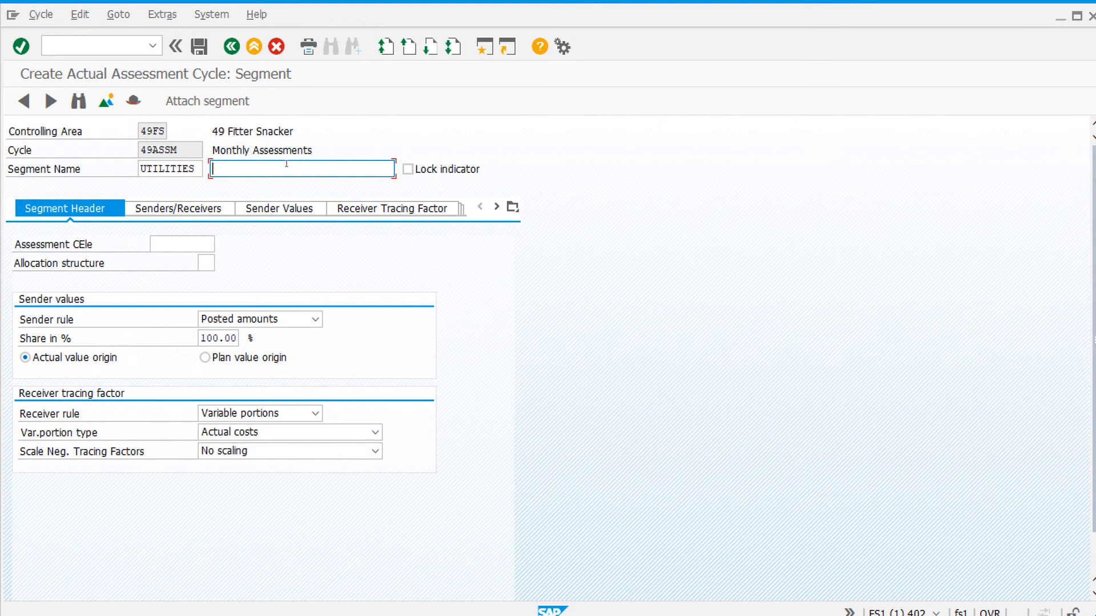
text(Ass)
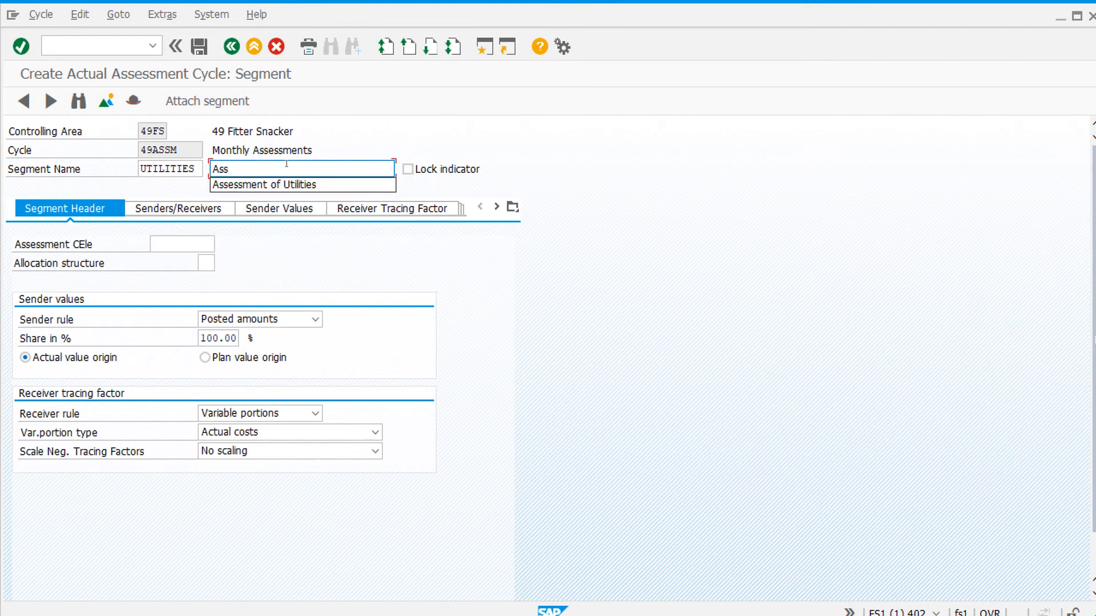
click(315, 187)
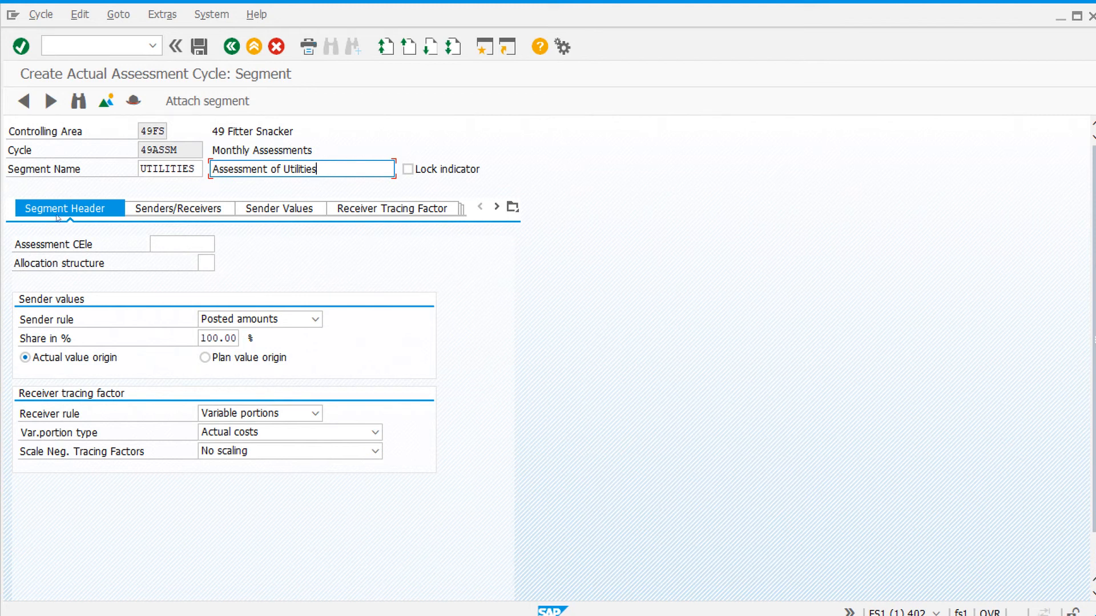
- Set the segment's assessment cost element to 800100 and its receiver rule to Fixed percentages
click(187, 244)
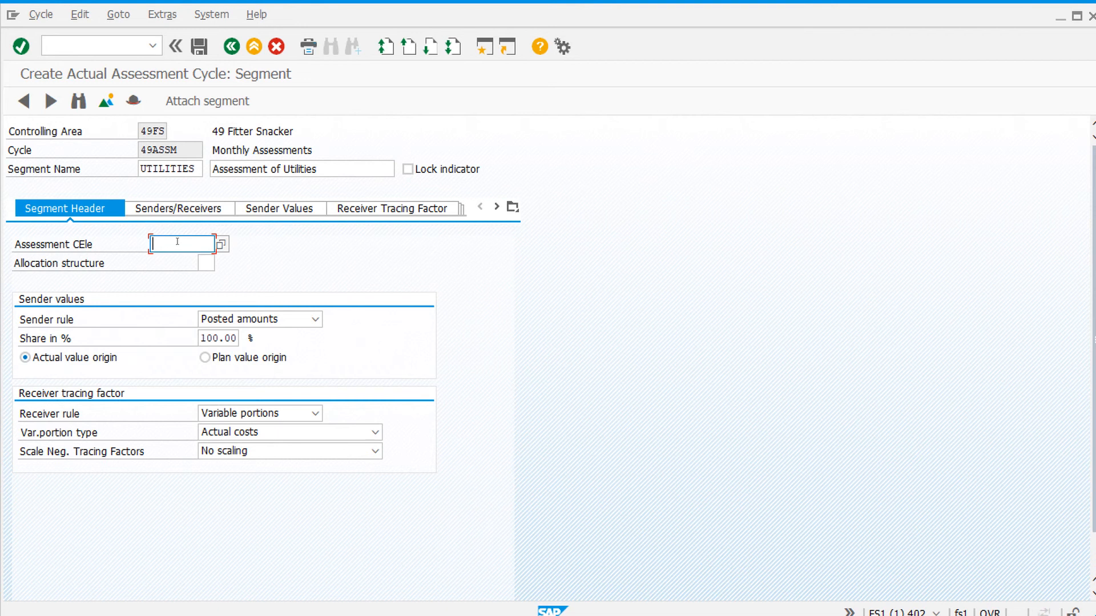
text(800100)
click(315, 413)
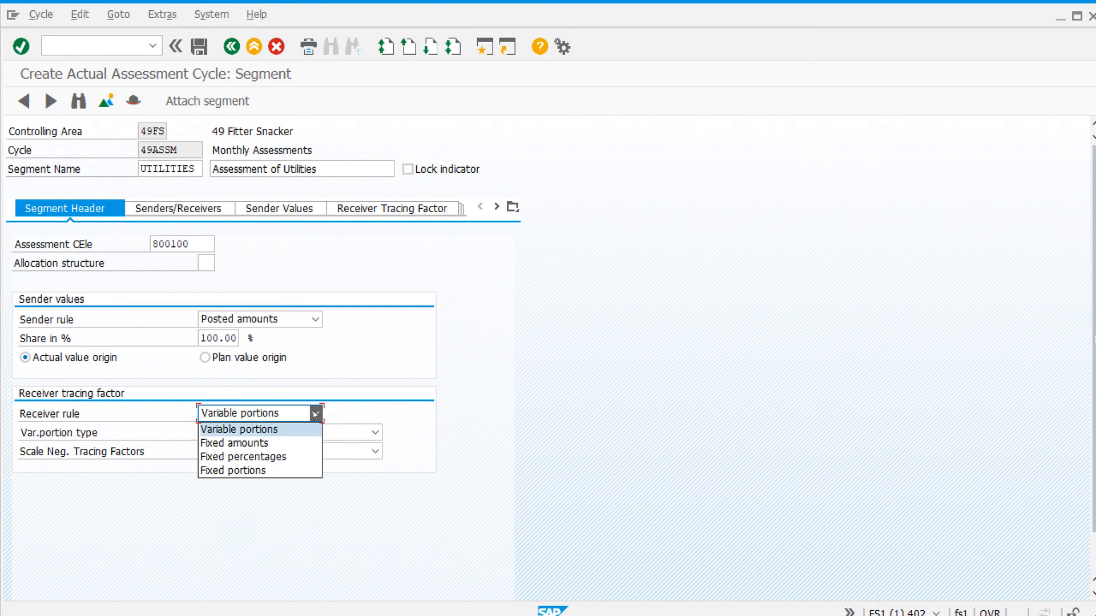
click(282, 458)
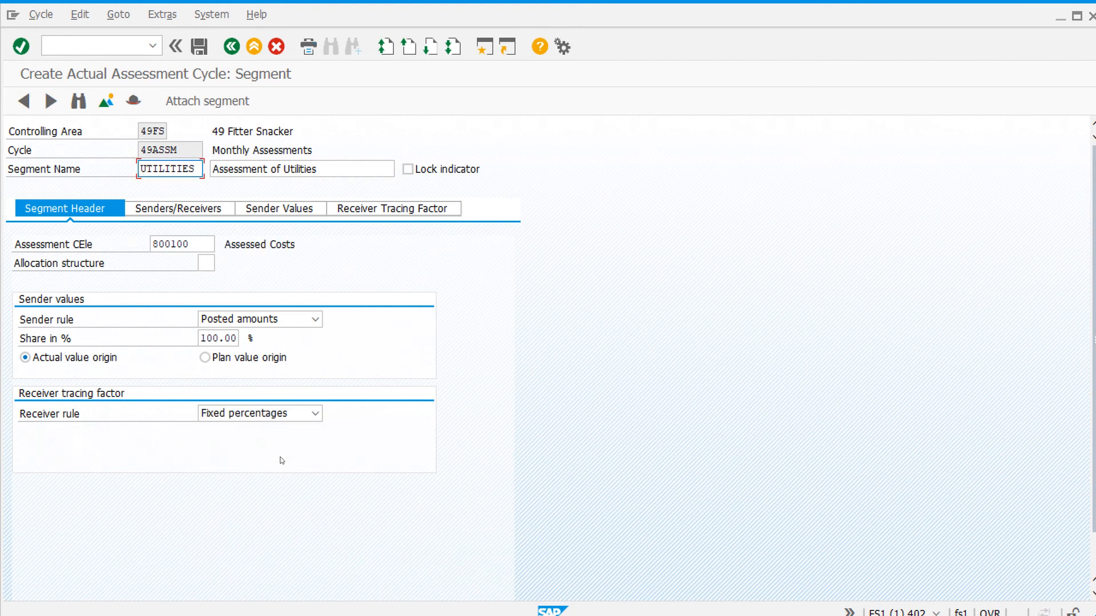
- Define the segment's sender as cost center A060 with cost element 750000
click(209, 210)
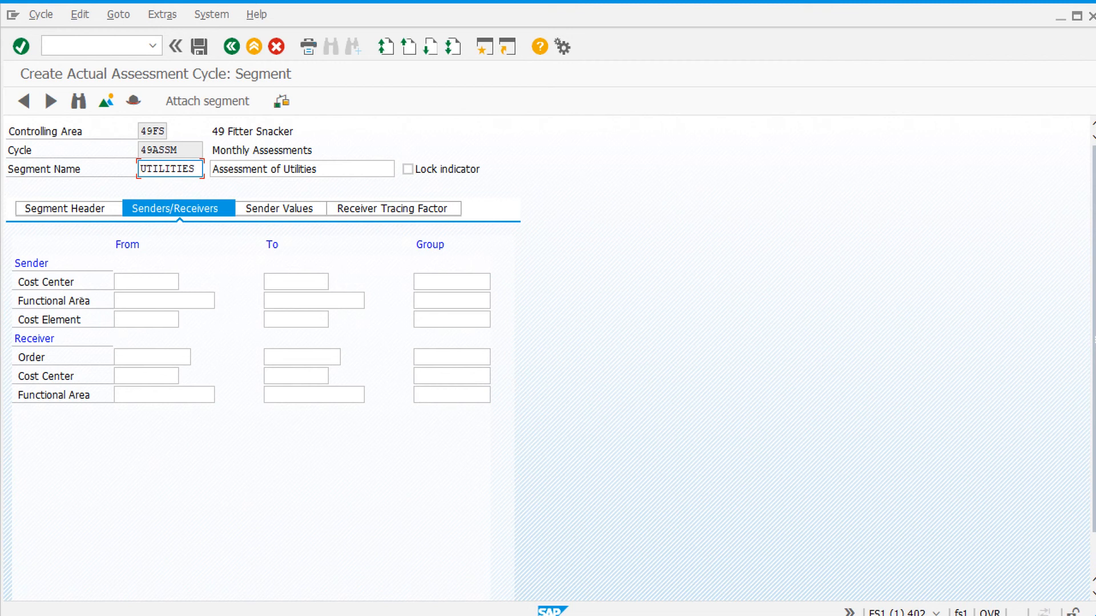
click(151, 282)
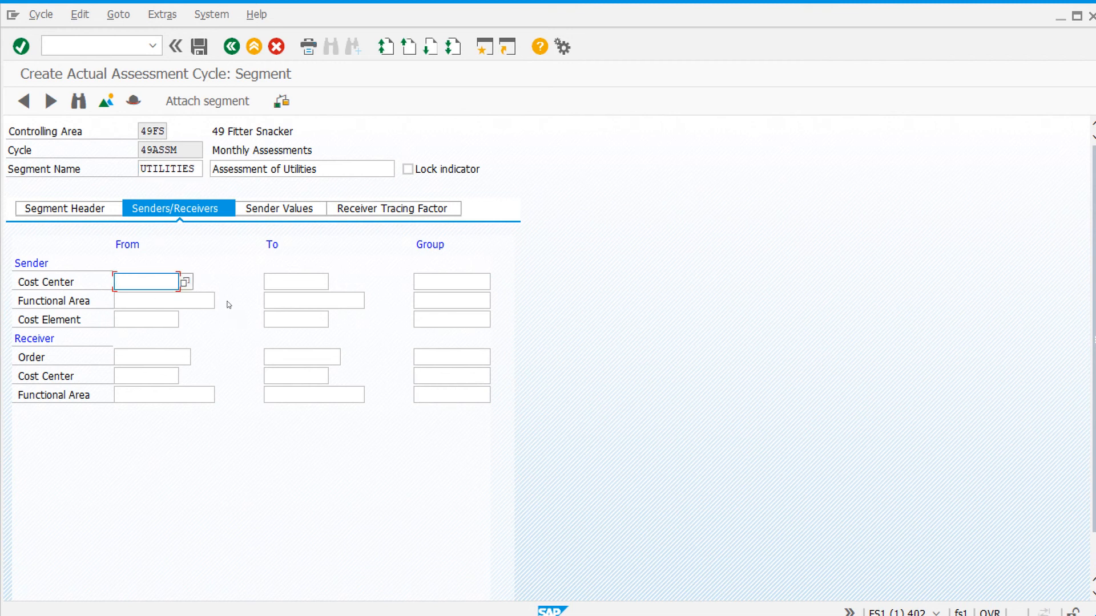
text(A060)
click(136, 319)
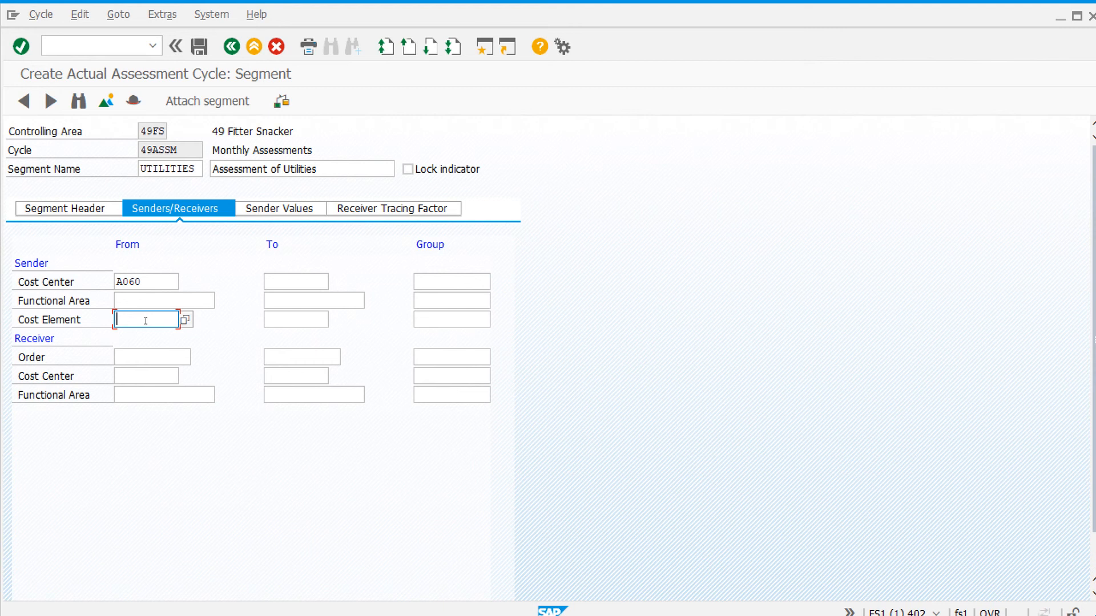
text(750)
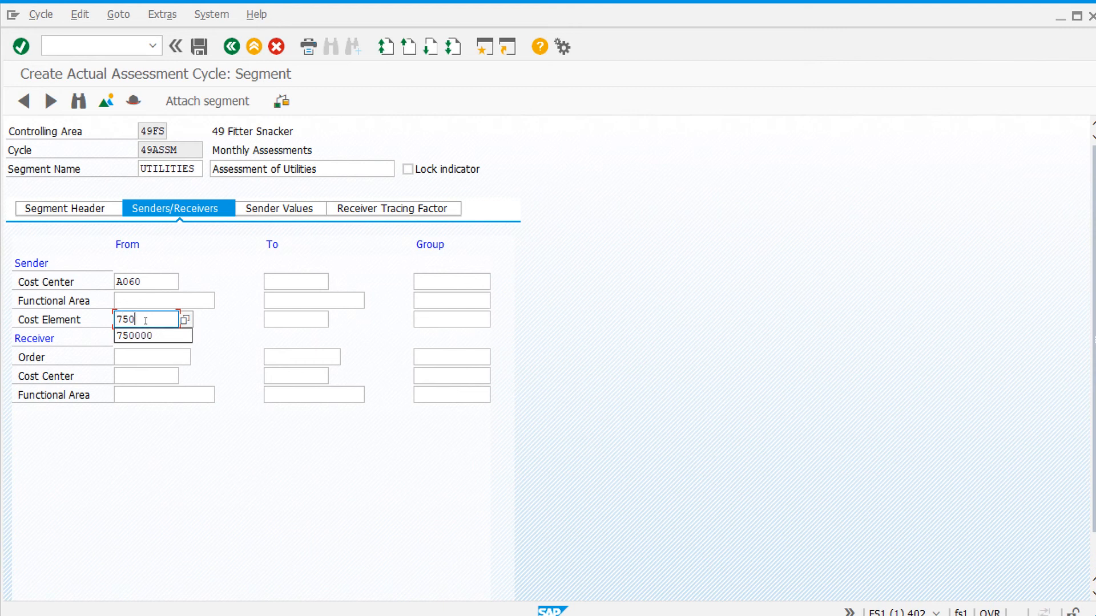
text(000)
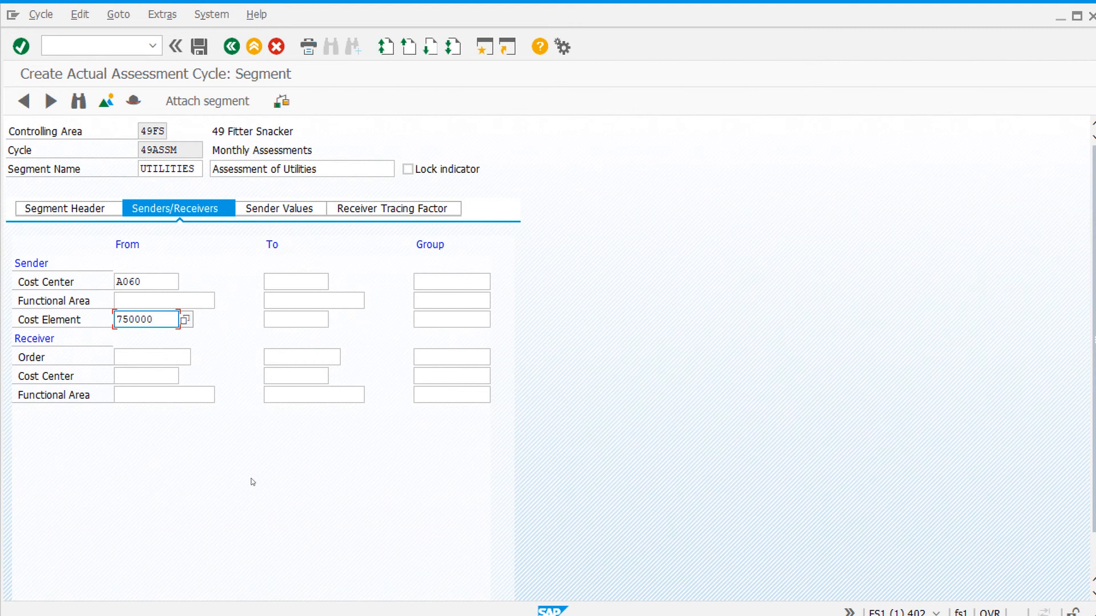
- Assign cost center group 49MFG as the segment's receiver
click(129, 380)
click(438, 375)
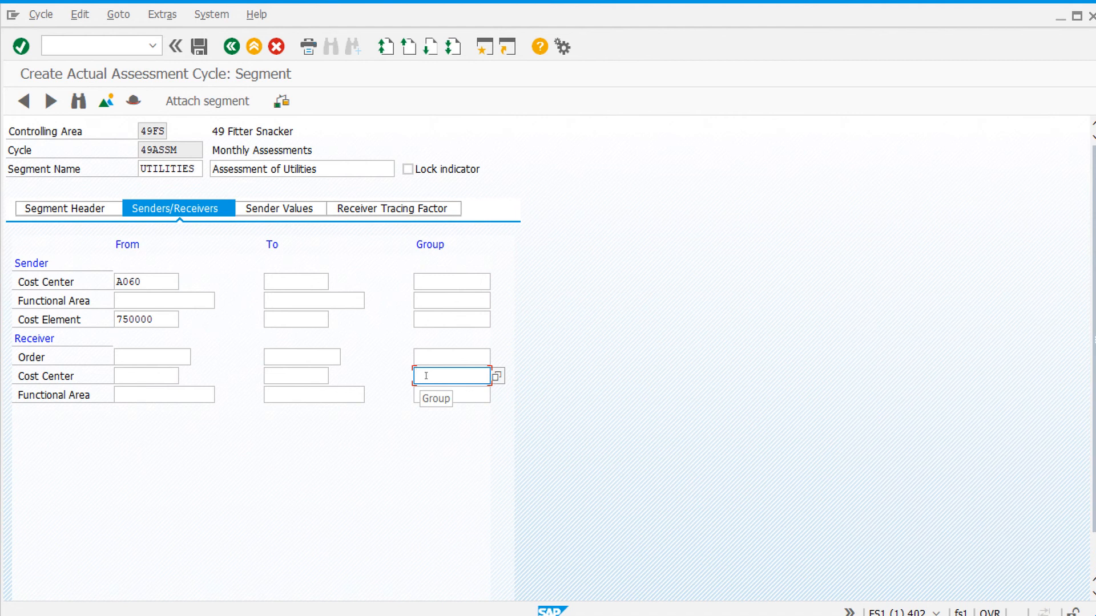
text(49MFG)
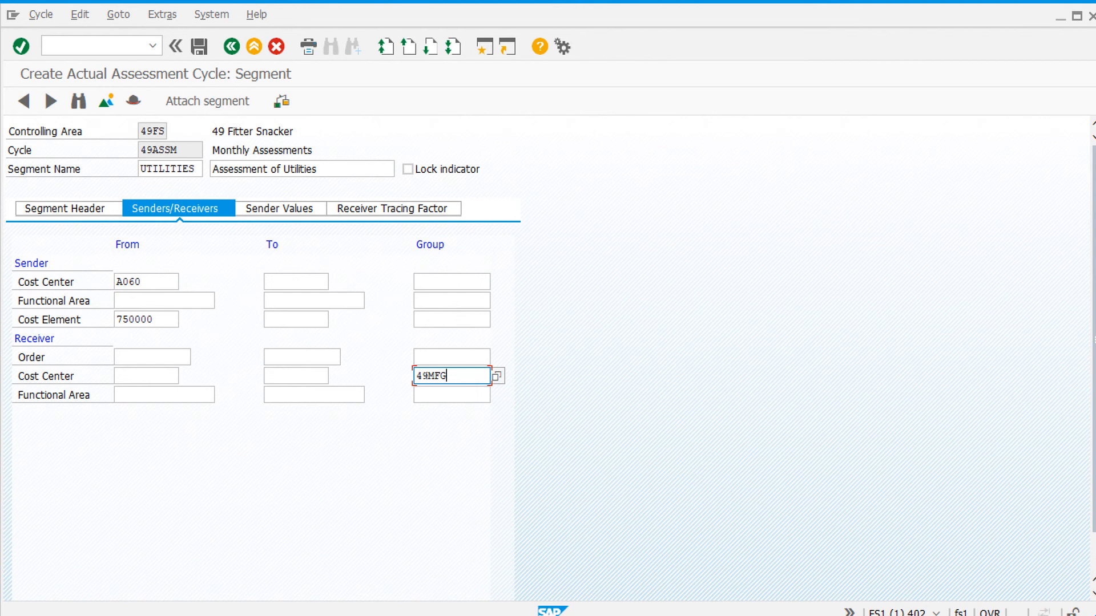
- Allocate 85 percent to receiver P010, 10 to P020 and 5 to P030, and save the cycle, returning to the assessment execution screen
click(407, 209)
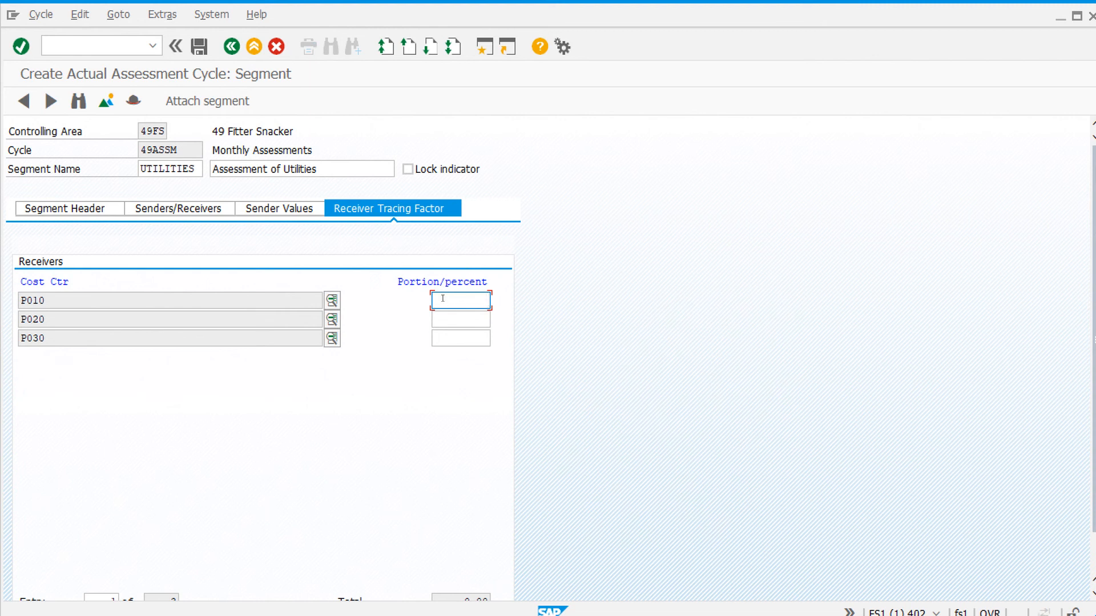
text(85)
key(Escape)
key(Tab)
text(1)
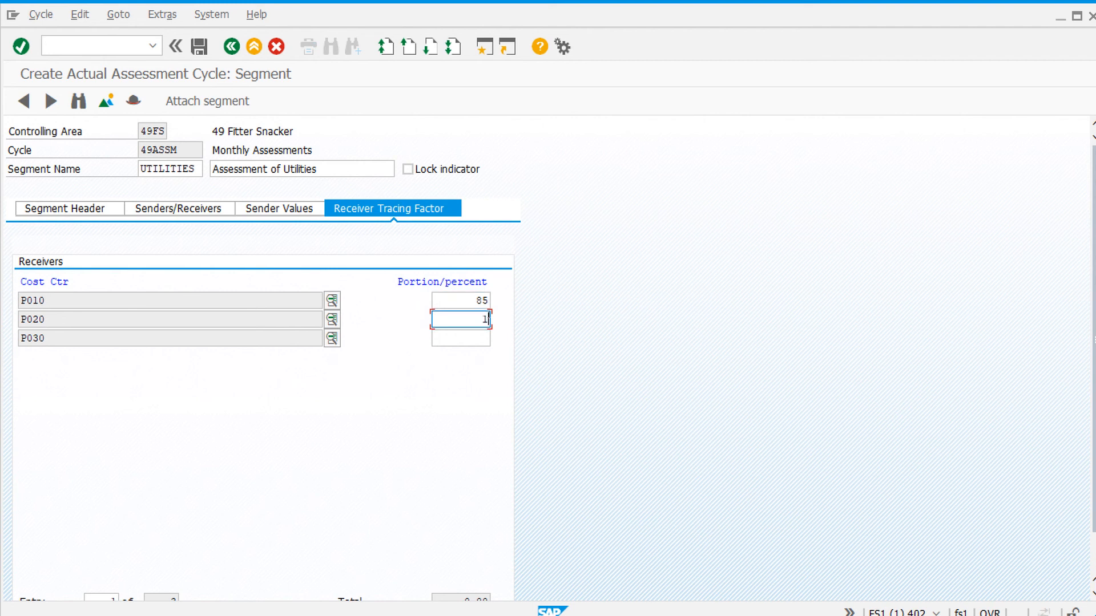
text(0)
key(Escape)
click(462, 344)
text(5)
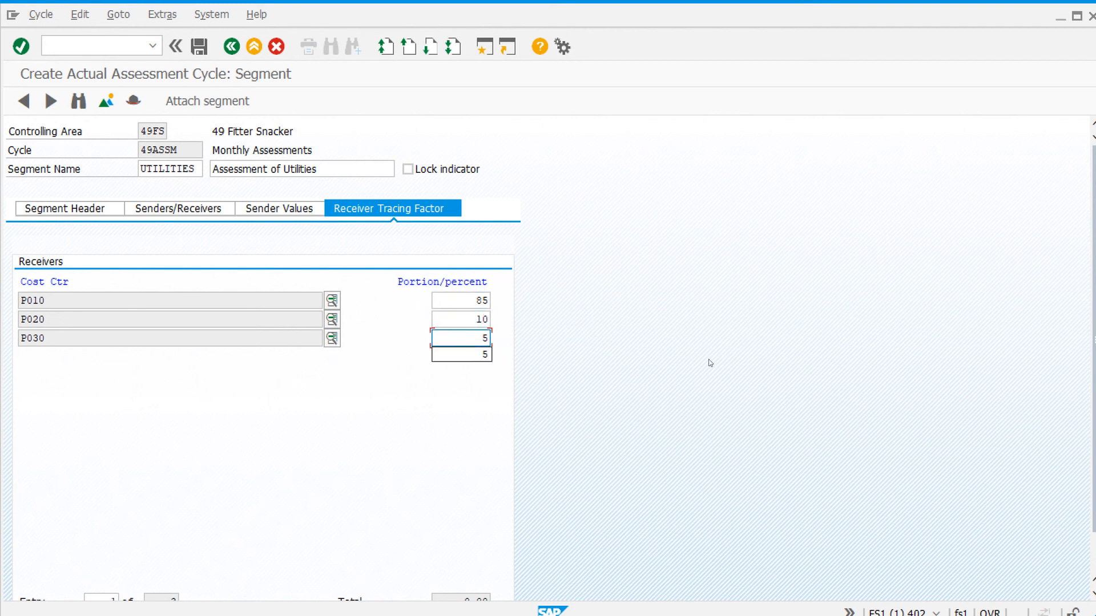
key(Escape)
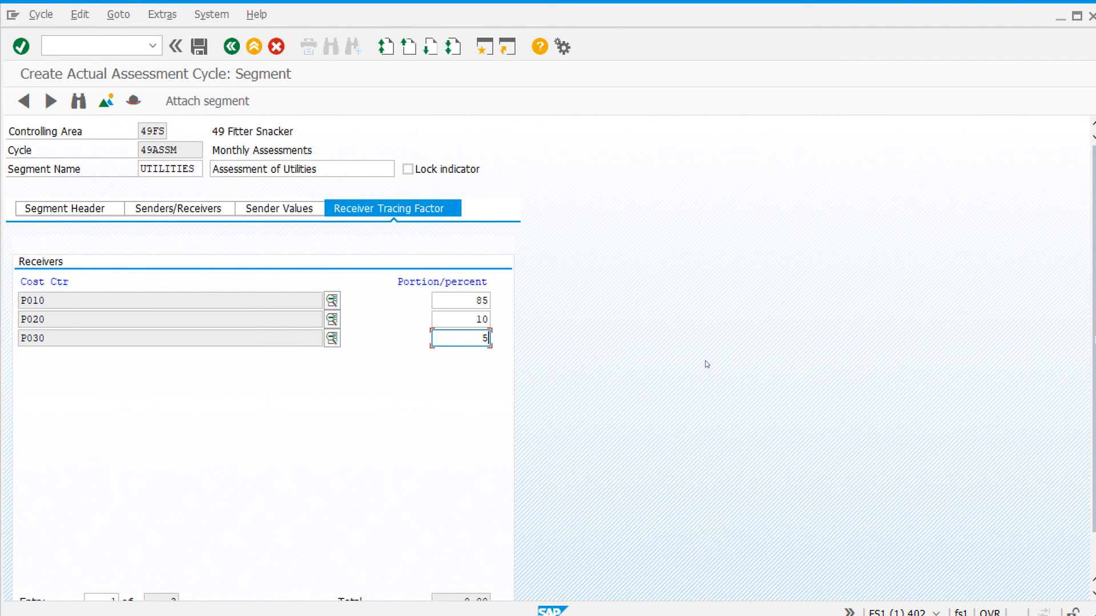
click(198, 47)
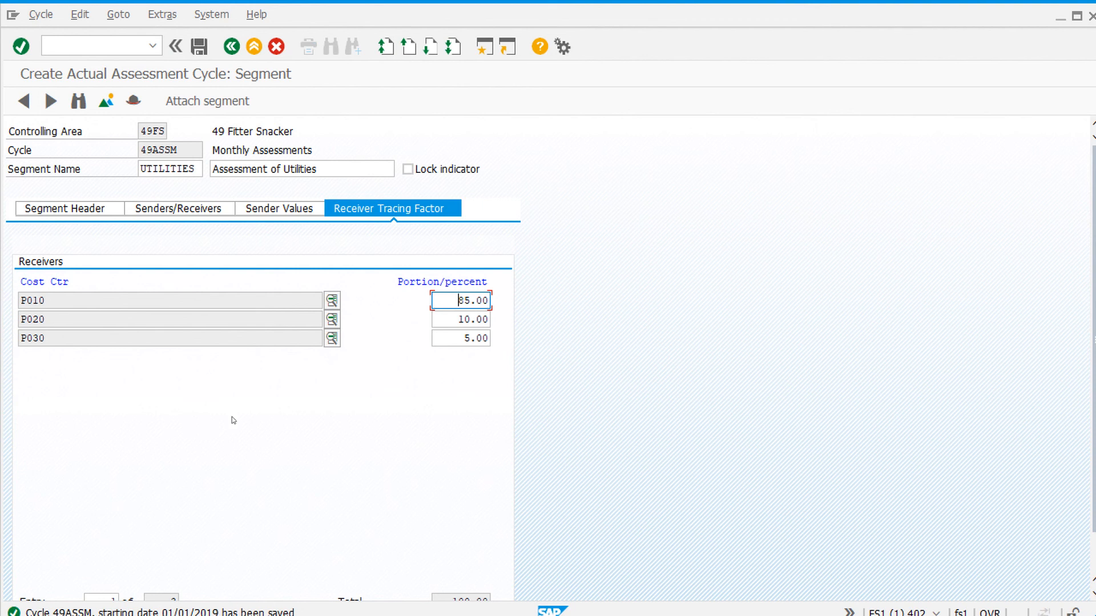
click(254, 46)
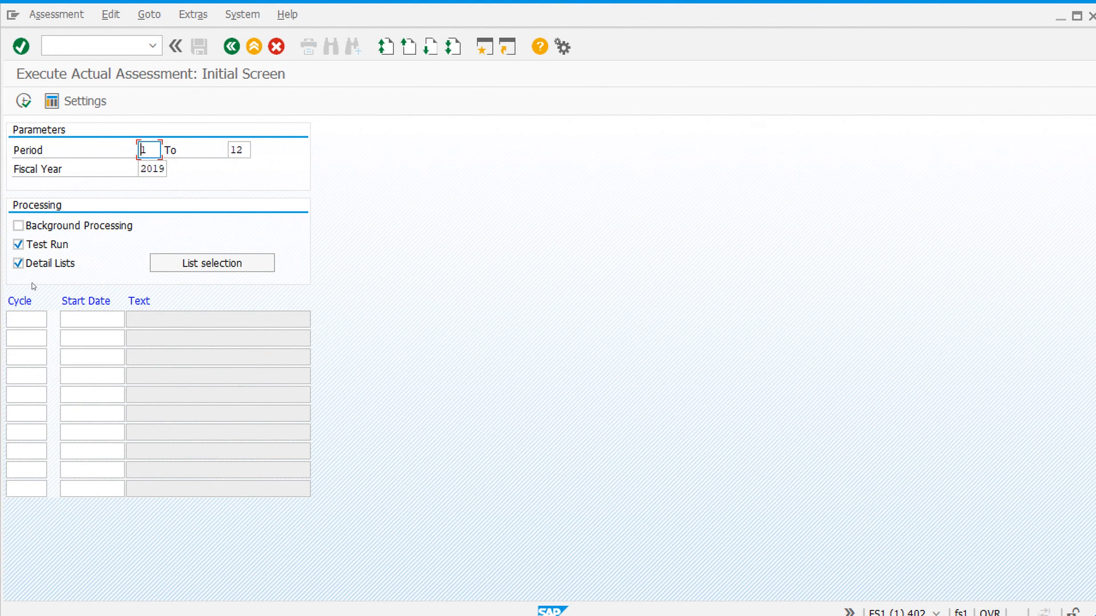
- Enter cycle 49ASSM with start date 01/01/2019 for the actual assessment run
click(20, 320)
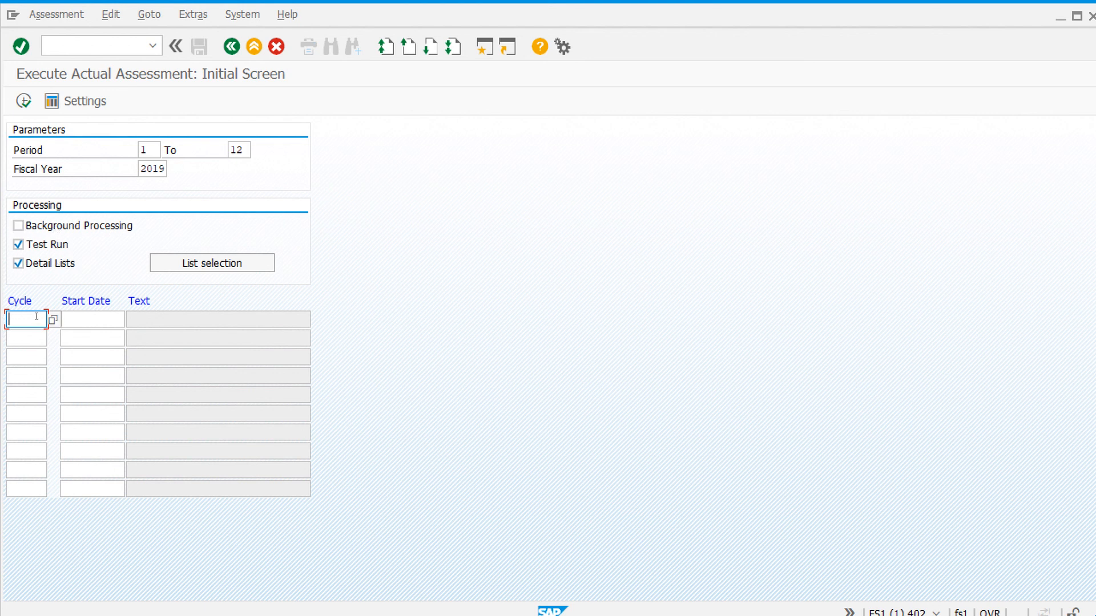
text(49ASSM)
click(108, 319)
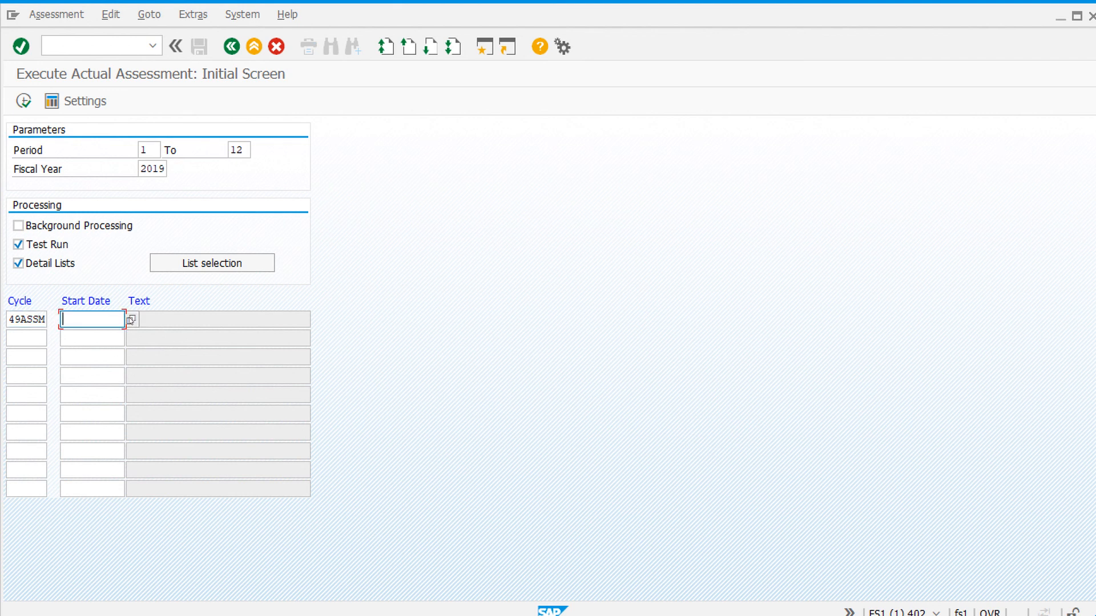
click(131, 320)
text(01)
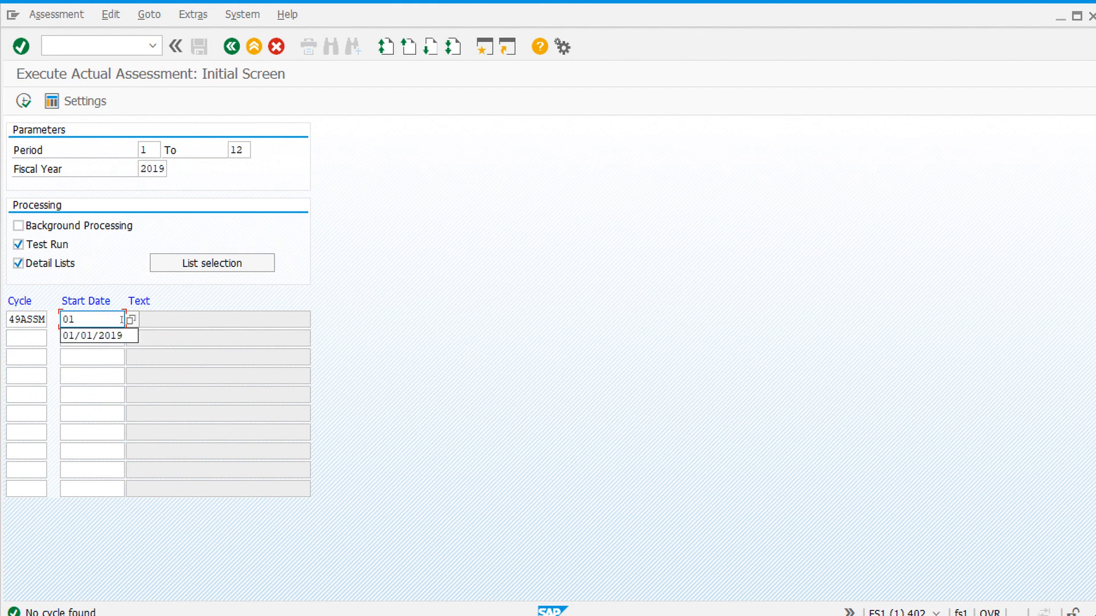
click(131, 340)
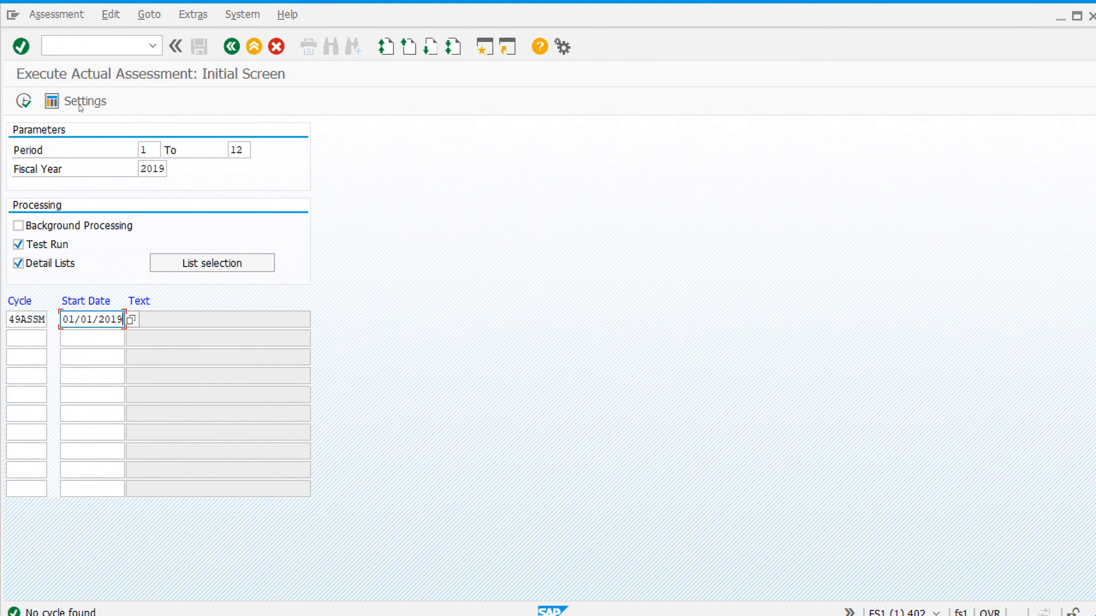
- Execute the assessment as a test run with detail lists, and leave the results list for the SAP Easy Access screen
click(23, 101)
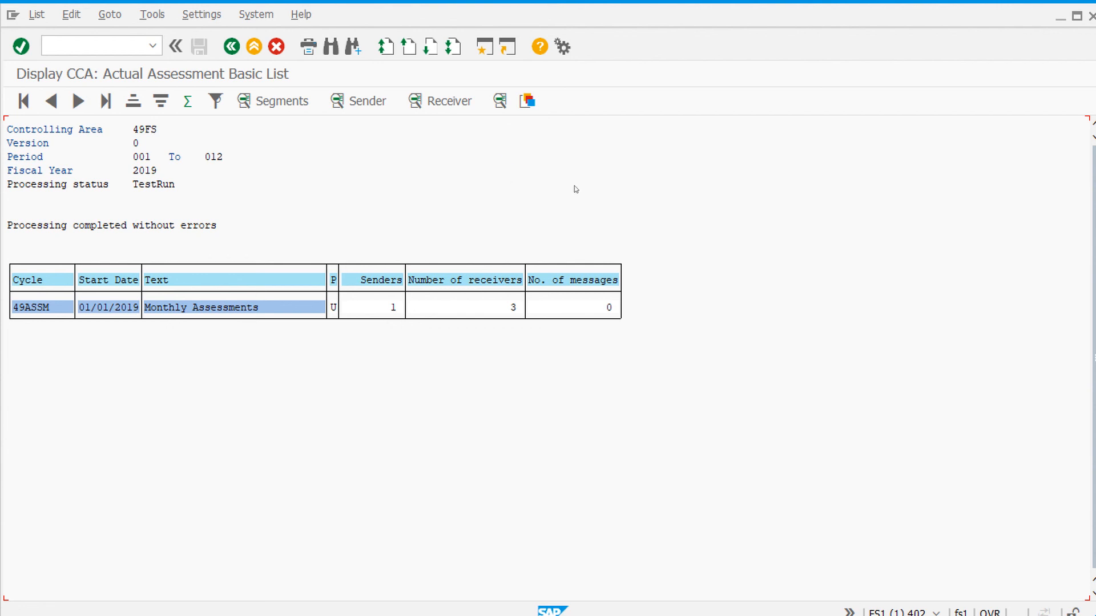
click(254, 47)
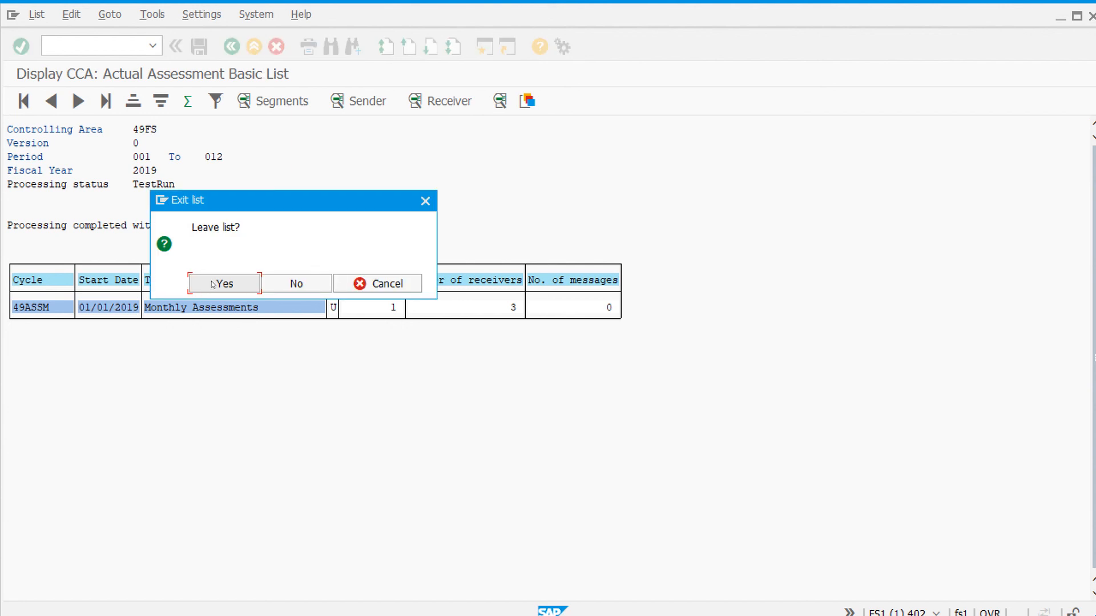
click(212, 283)
click(232, 47)
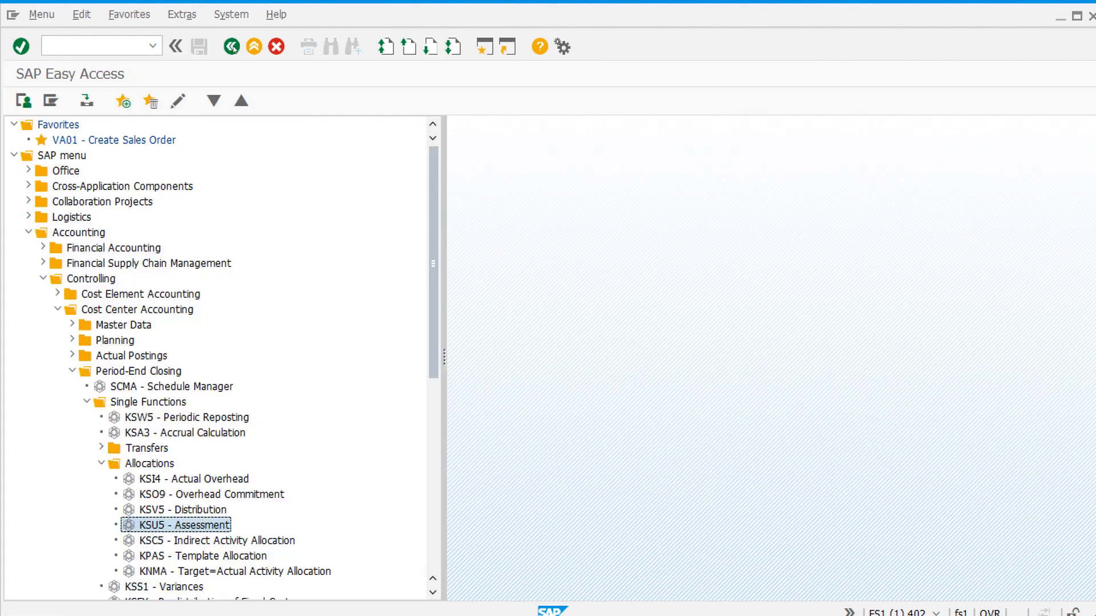